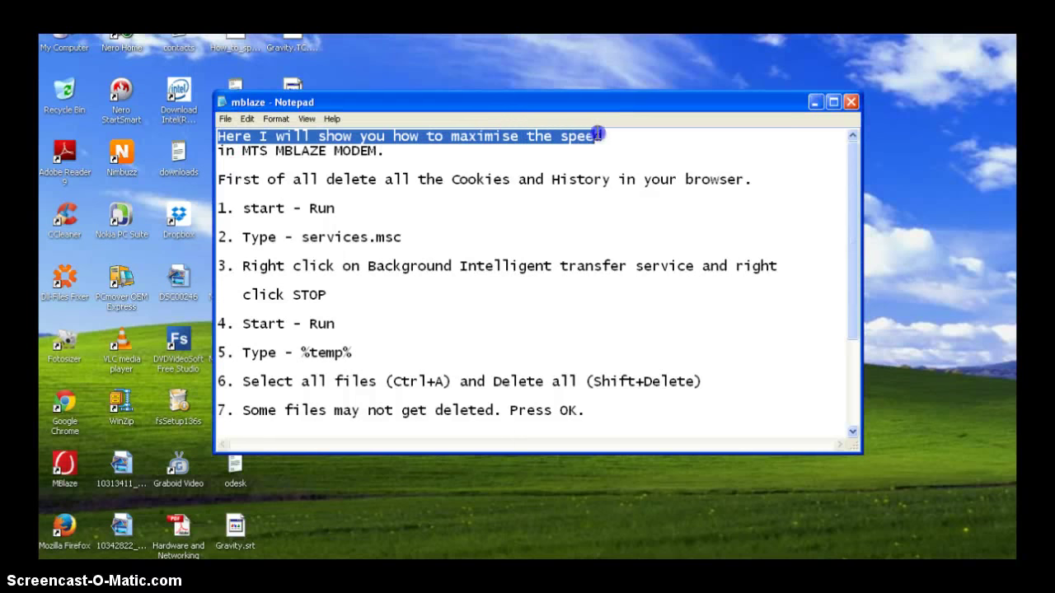
# Highlight the introduction, the cookies and history advice, and instruction 1 in the mblaze notes while reading through them.
pyautogui.moveTo(603, 138); pyautogui.dragTo(396, 154)
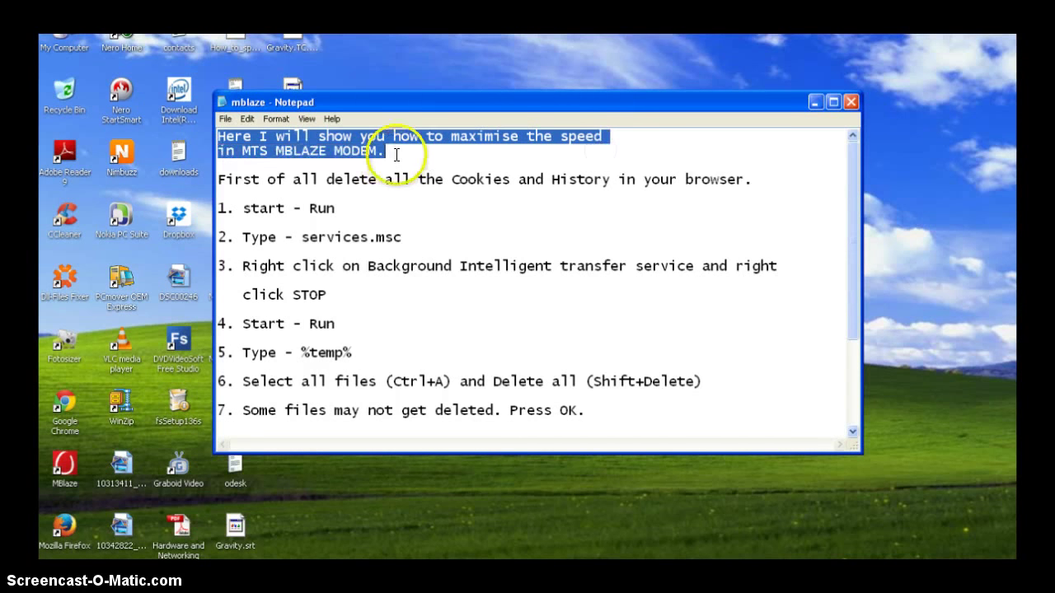
pyautogui.click(397, 154)
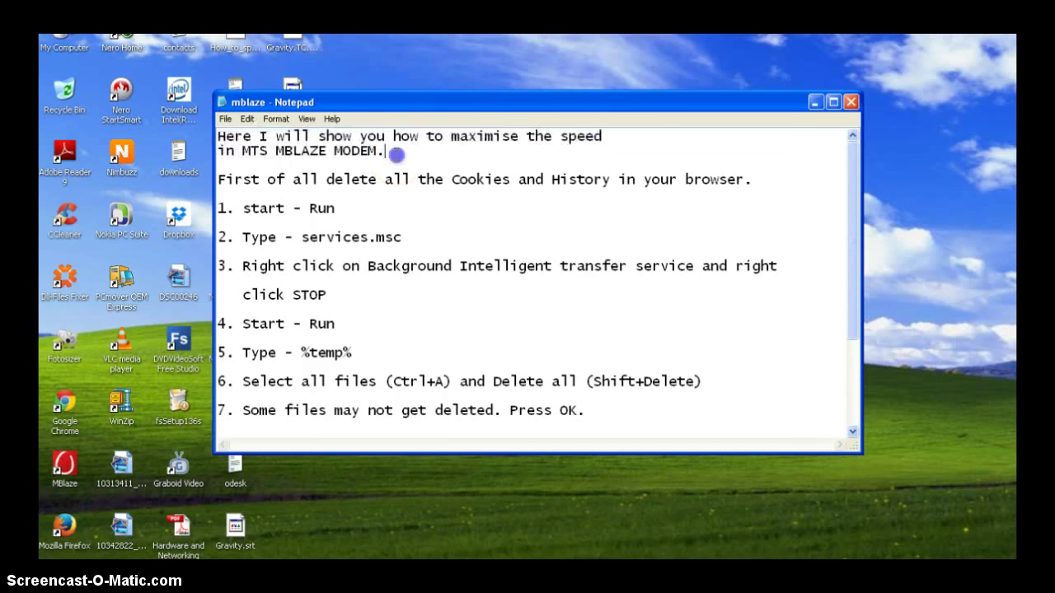
pyautogui.moveTo(218, 179); pyautogui.dragTo(672, 189)
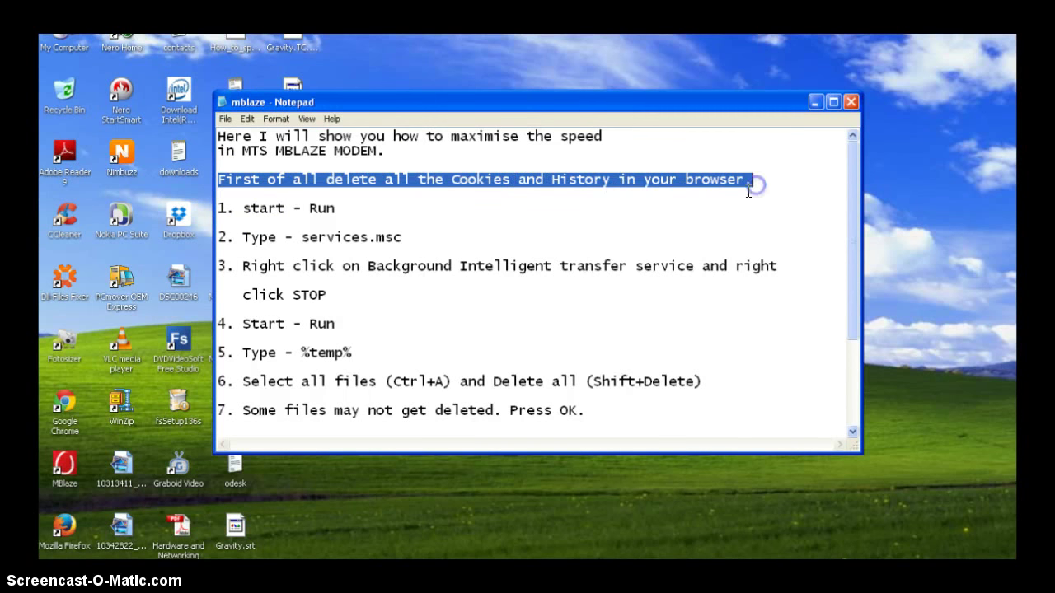
pyautogui.click(353, 211)
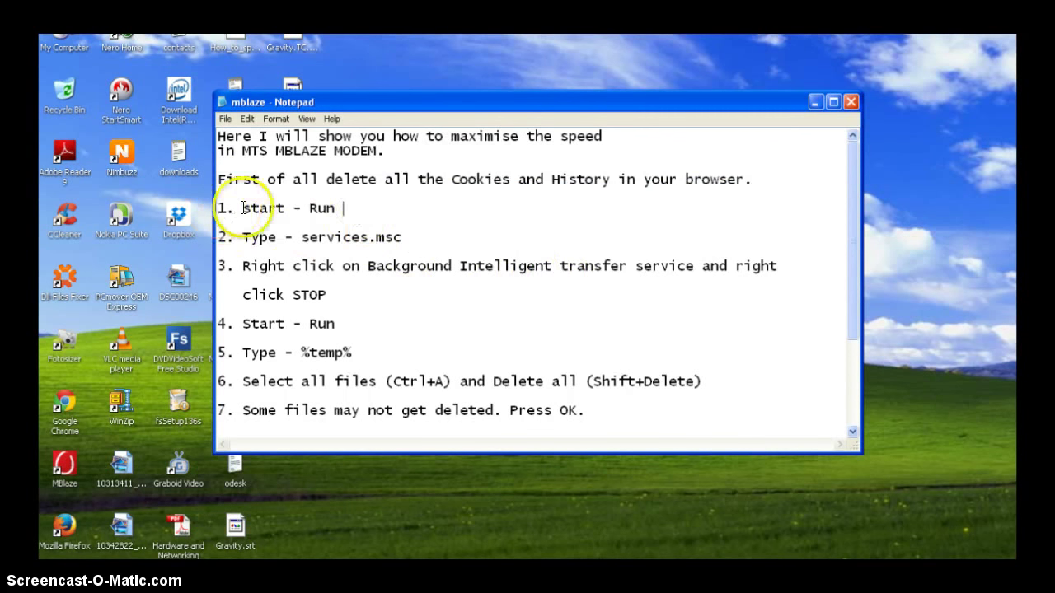
pyautogui.moveTo(243, 208); pyautogui.dragTo(343, 206)
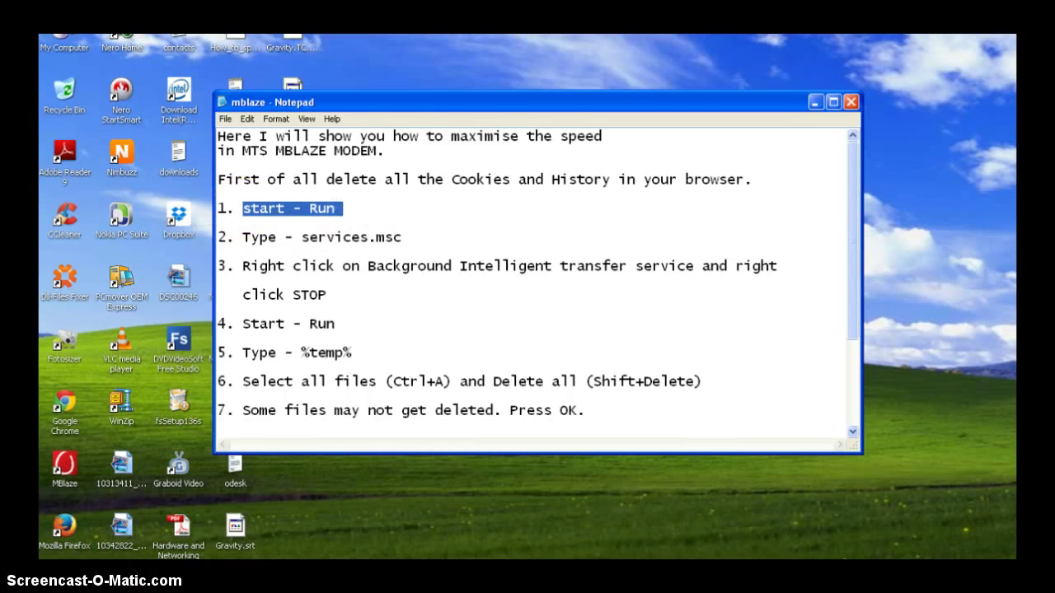
# Highlight instruction 2 in the notes and launch the Services console with the Run command services.msc.
pyautogui.press('super')
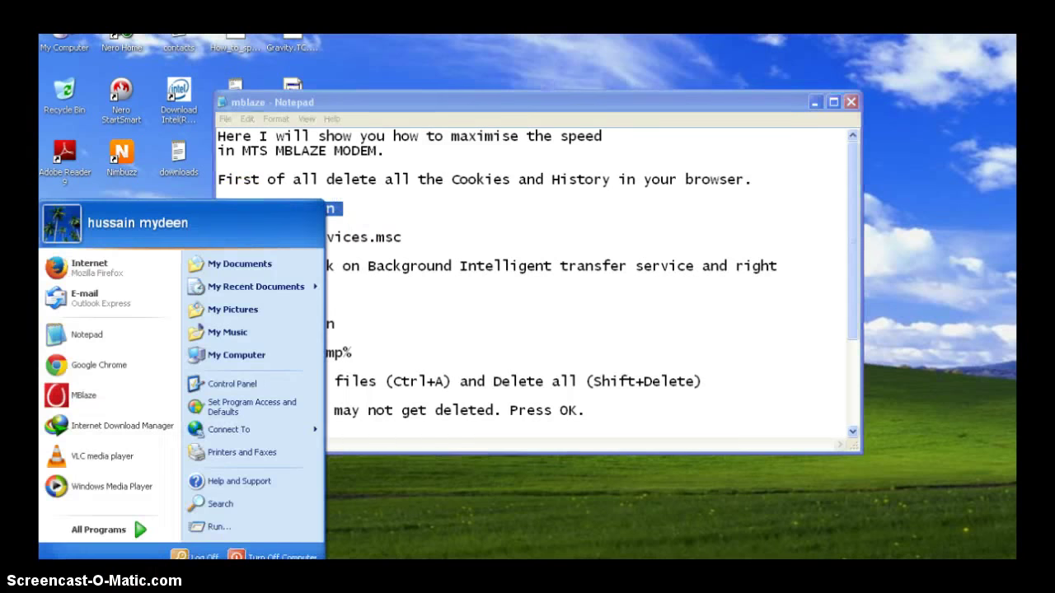
pyautogui.click(222, 526)
pyautogui.moveTo(187, 438); pyautogui.dragTo(705, 278)
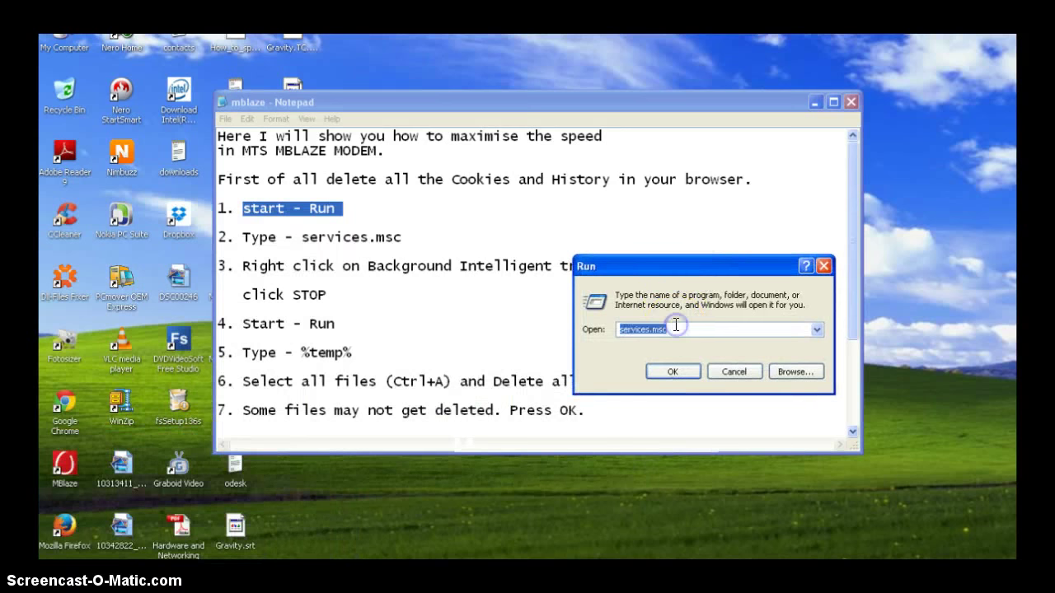
pyautogui.press('BackSpace')
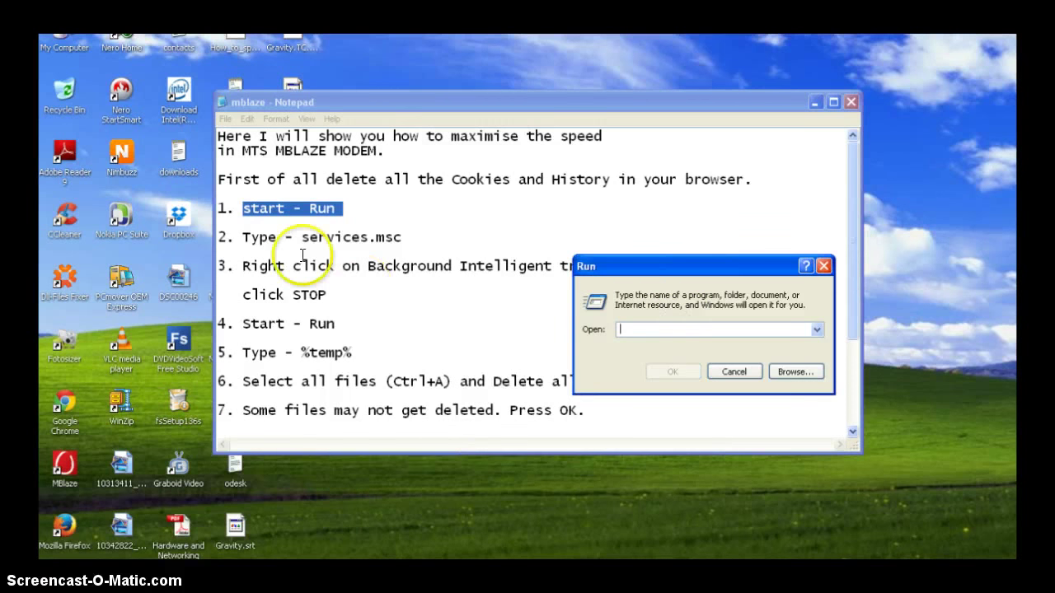
pyautogui.moveTo(243, 238); pyautogui.dragTo(404, 238)
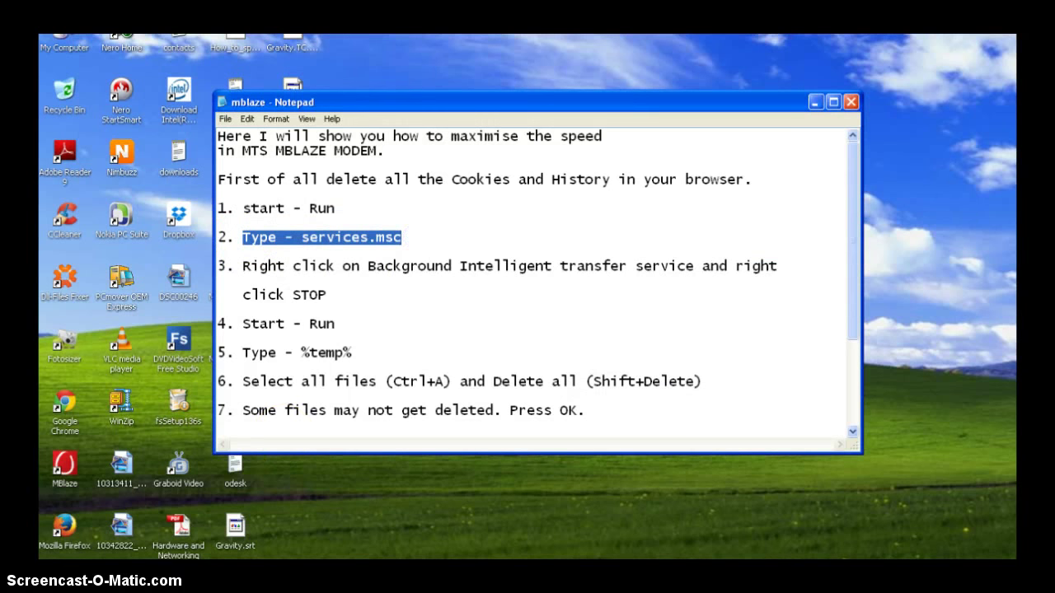
pyautogui.press('super')
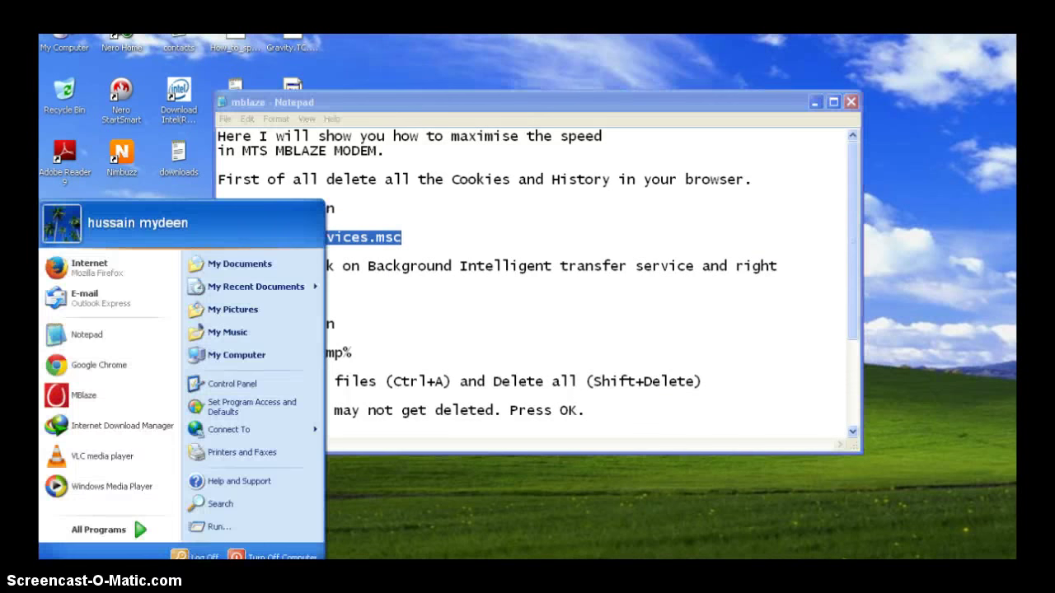
pyautogui.click(241, 528)
pyautogui.moveTo(712, 270); pyautogui.dragTo(694, 237)
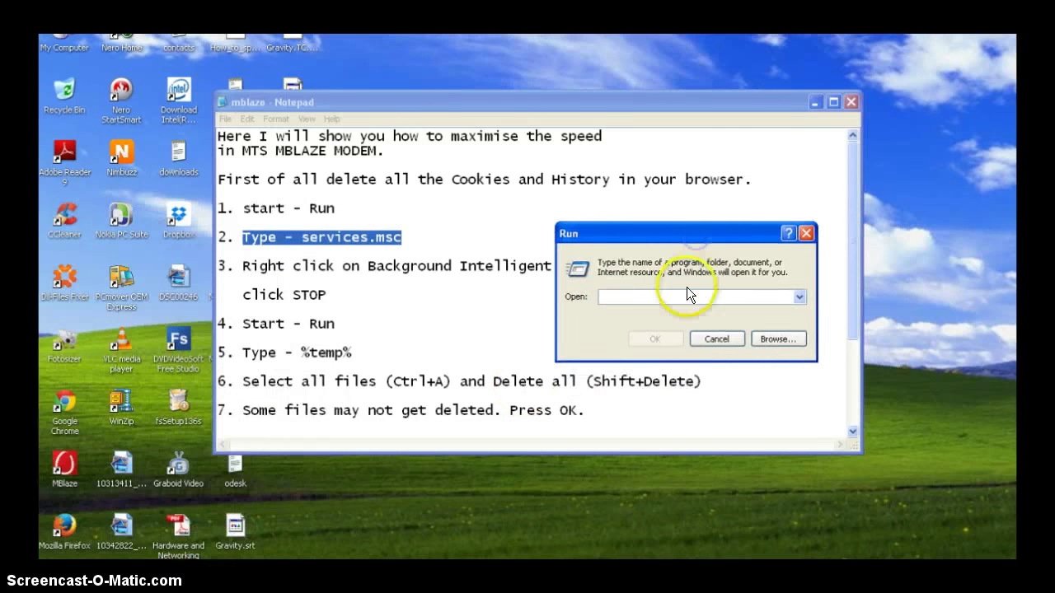
pyautogui.write('servi')
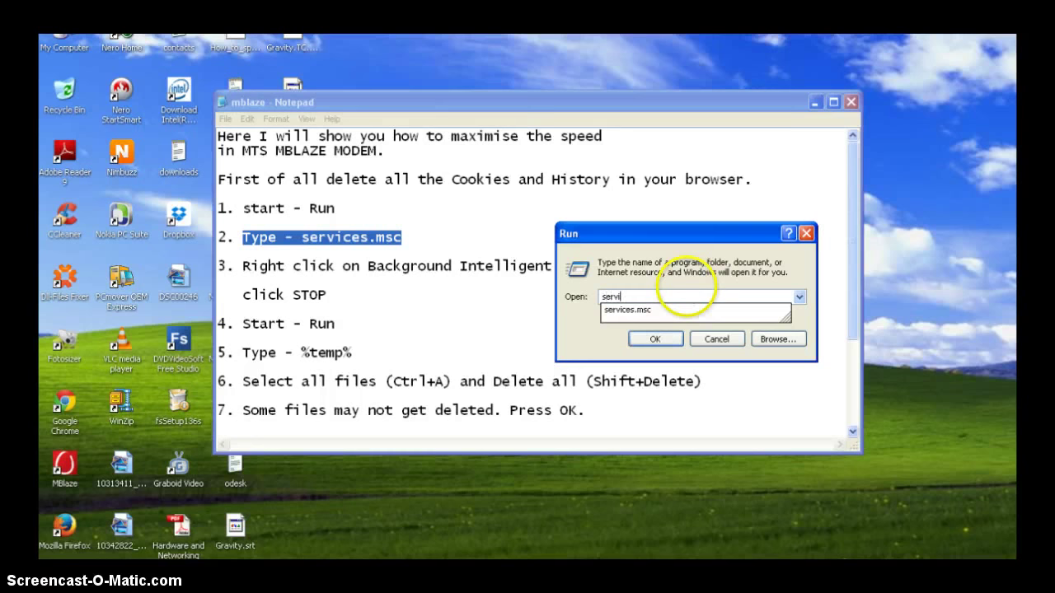
pyautogui.write('ces.msc')
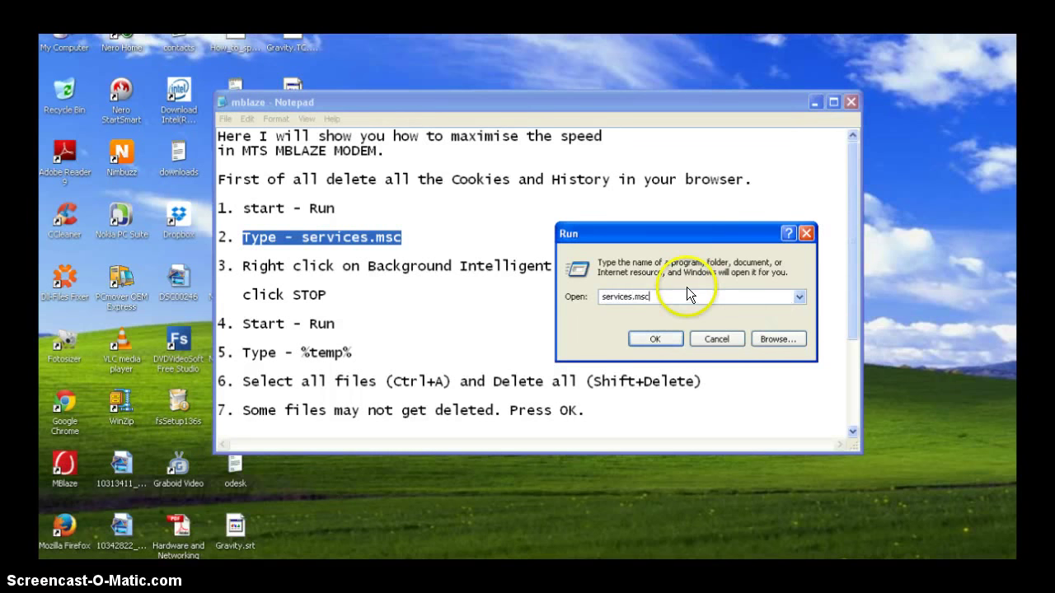
pyautogui.click(652, 338)
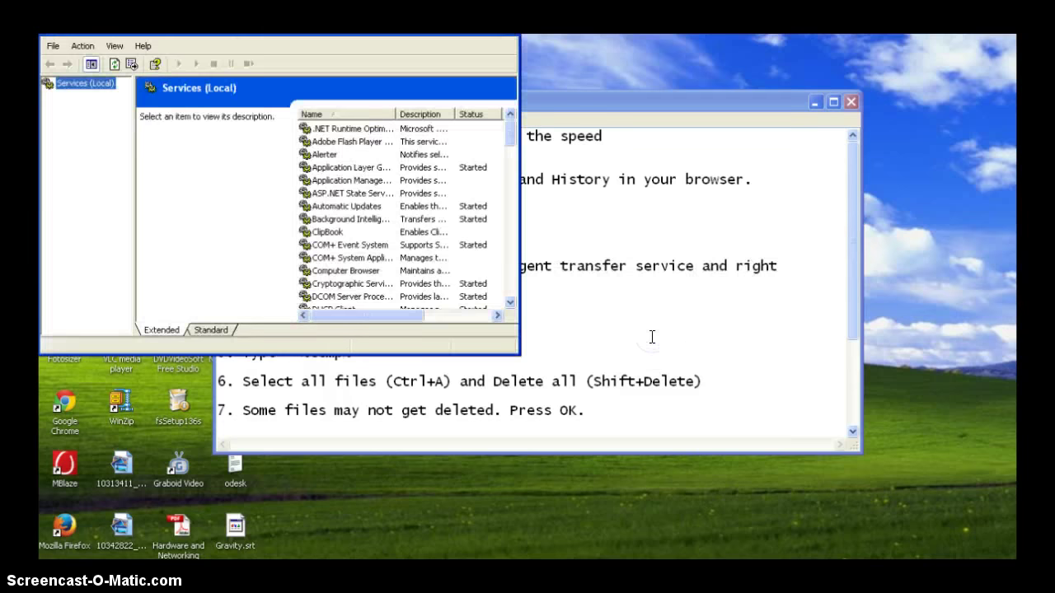
# Move the Services window aside and highlight instruction 3 about stopping the background transfer service in the mblaze notes.
pyautogui.moveTo(268, 25); pyautogui.dragTo(785, 144)
pyautogui.click(552, 100)
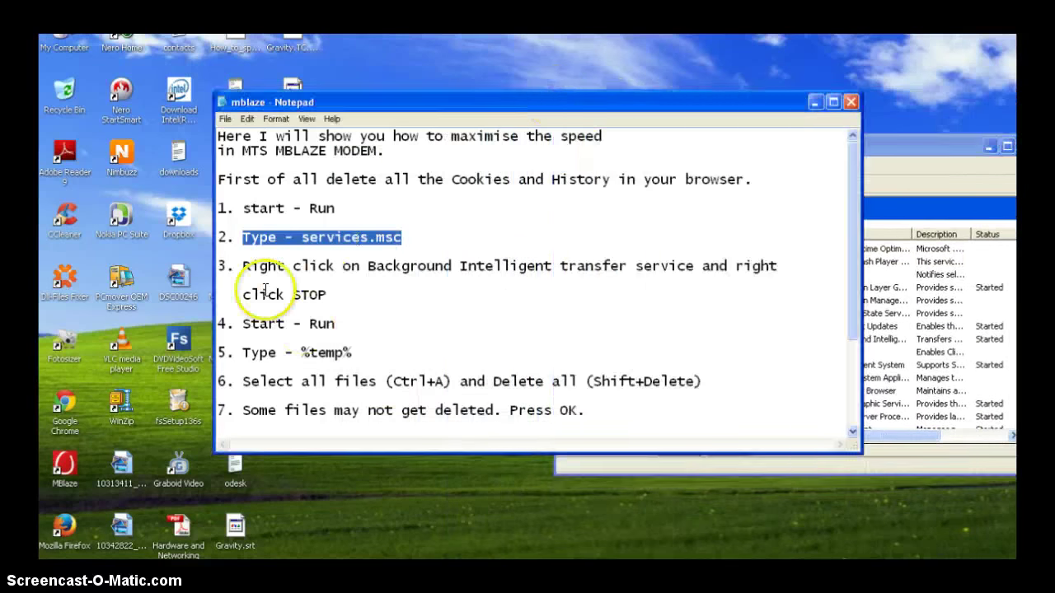
pyautogui.moveTo(242, 265); pyautogui.dragTo(714, 307)
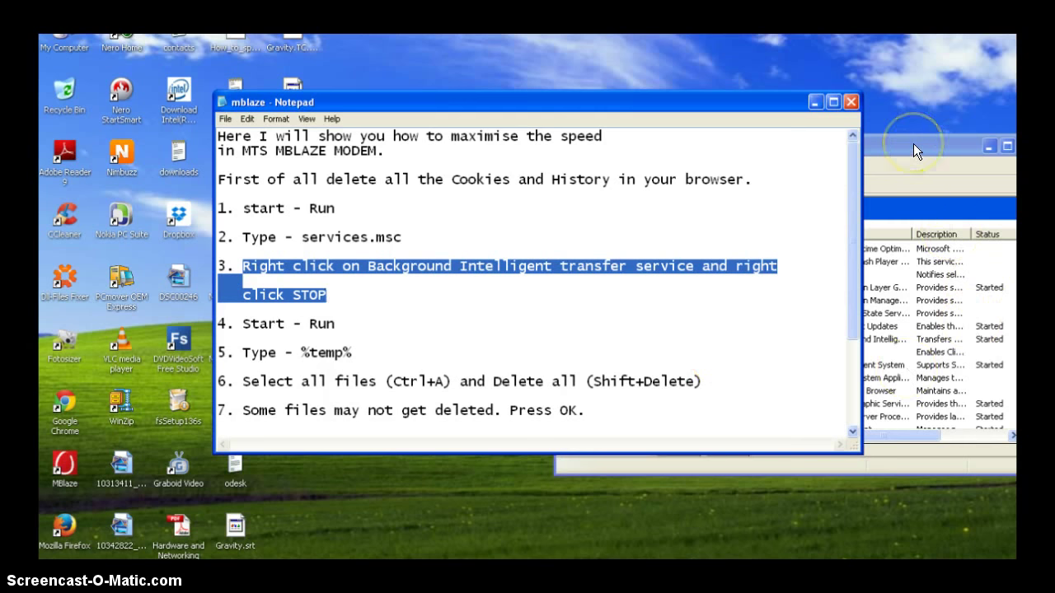
# Stop the Background Intelligent Transfer Service in the Services console and close the console.
pyautogui.moveTo(913, 145); pyautogui.dragTo(712, 122)
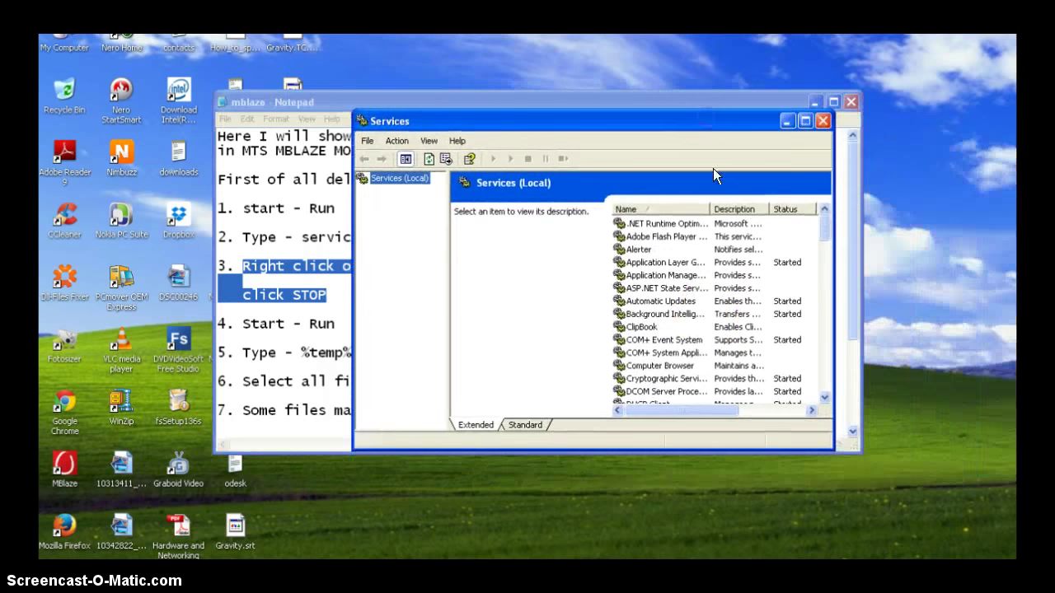
pyautogui.click(665, 314)
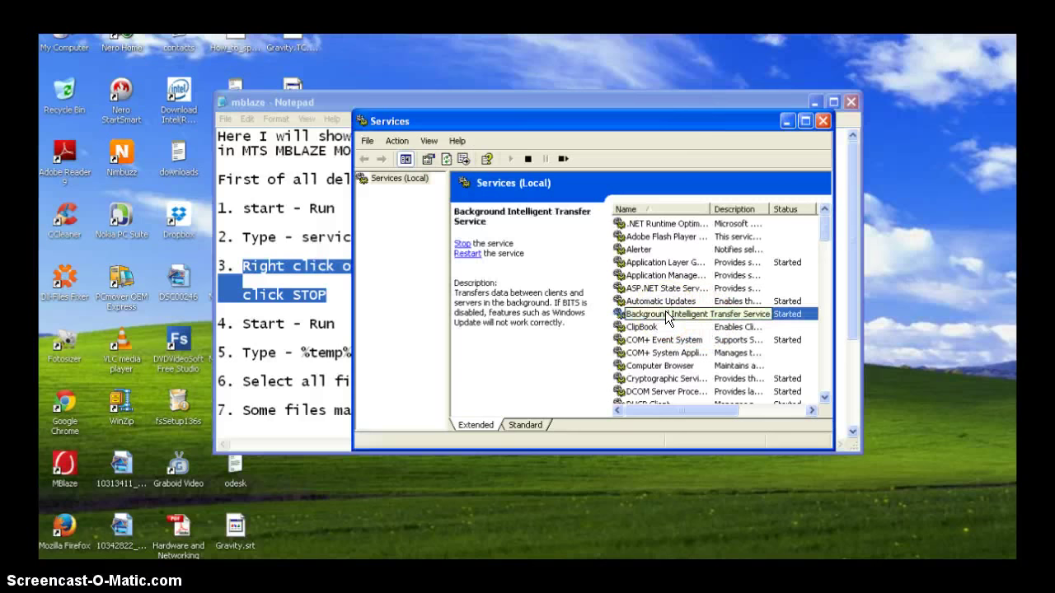
pyautogui.rightClick(665, 314)
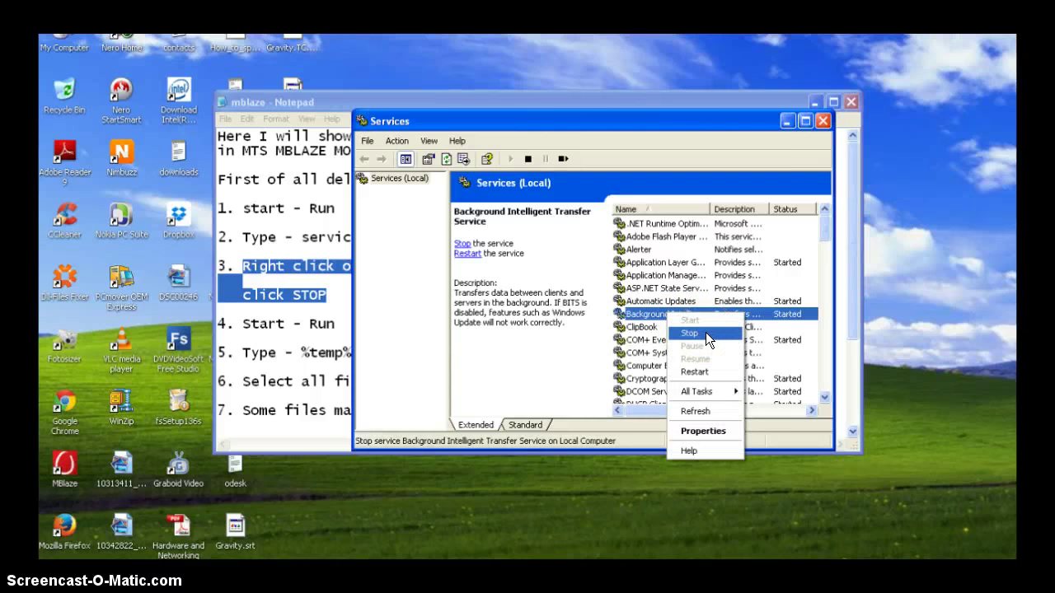
pyautogui.click(706, 333)
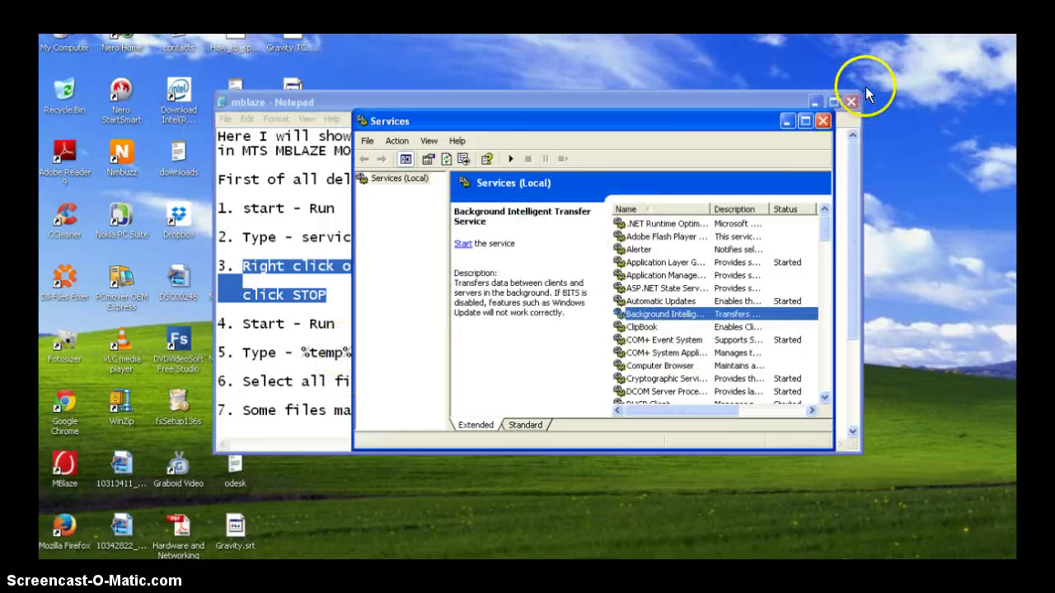
pyautogui.click(824, 120)
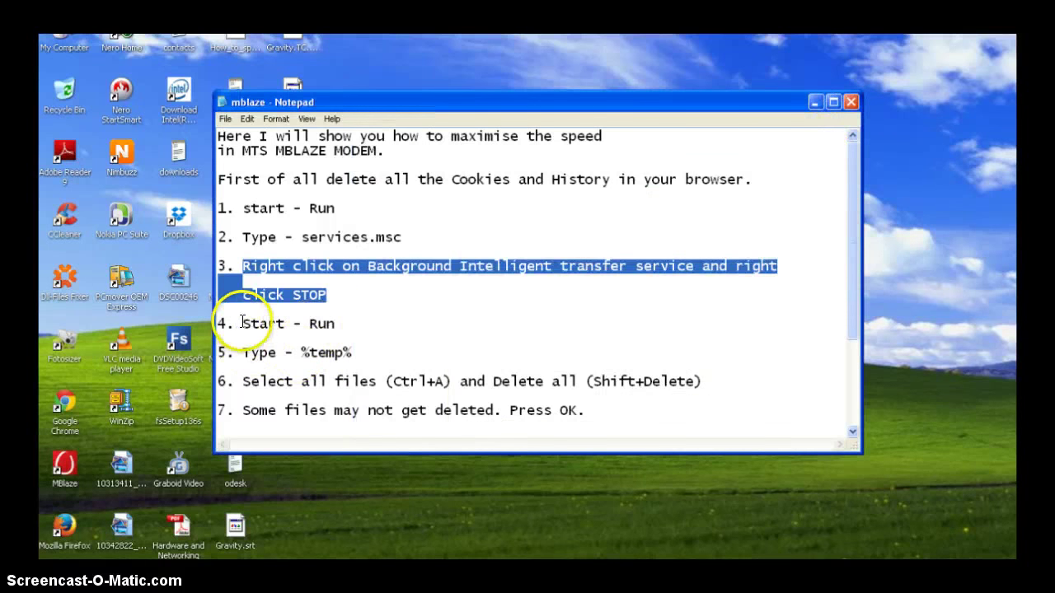
# Highlight instructions 4 and 5 in the notes and open the Temp folder with the Run command %temp%.
pyautogui.moveTo(242, 323); pyautogui.dragTo(334, 323)
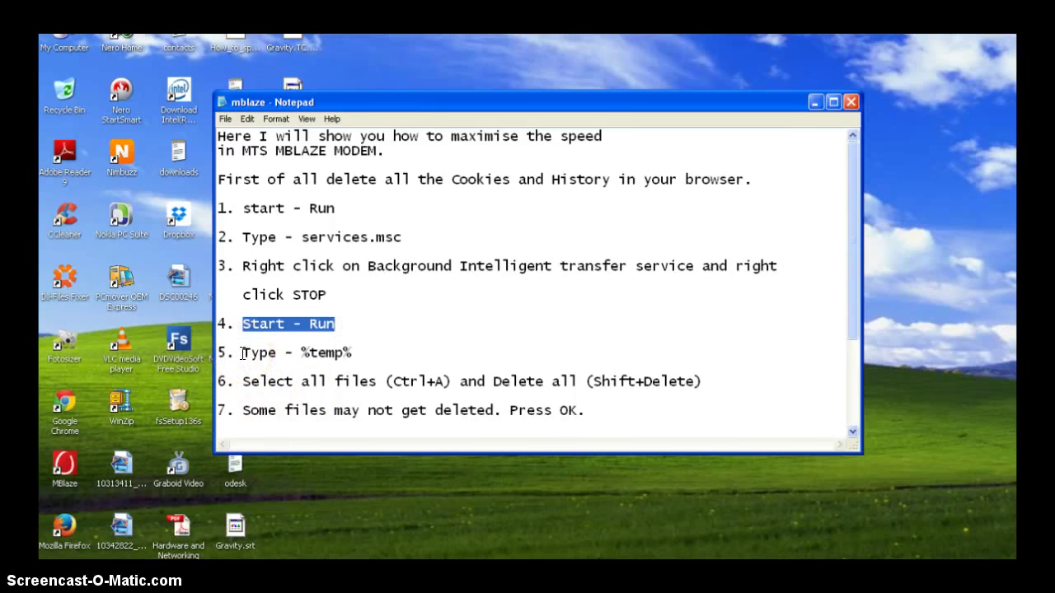
pyautogui.moveTo(242, 353); pyautogui.dragTo(353, 354)
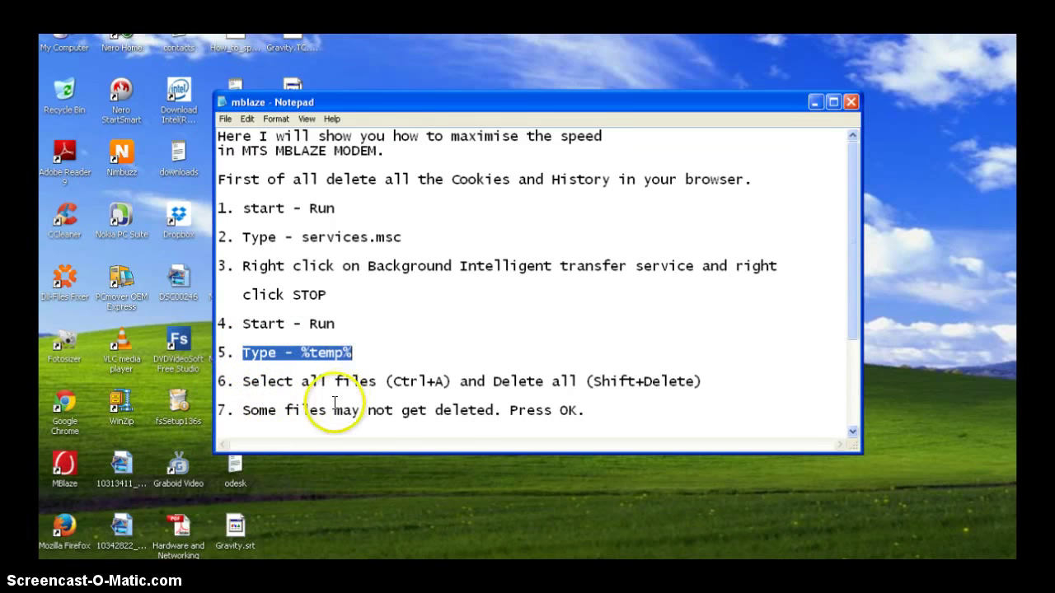
pyautogui.press('super')
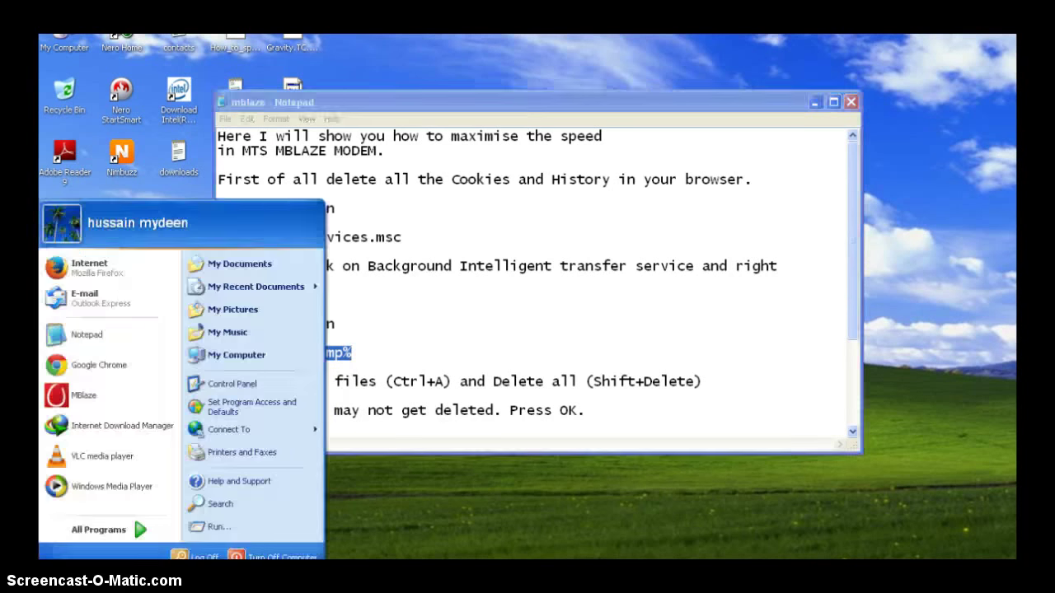
pyautogui.click(208, 523)
pyautogui.moveTo(206, 440); pyautogui.dragTo(653, 234)
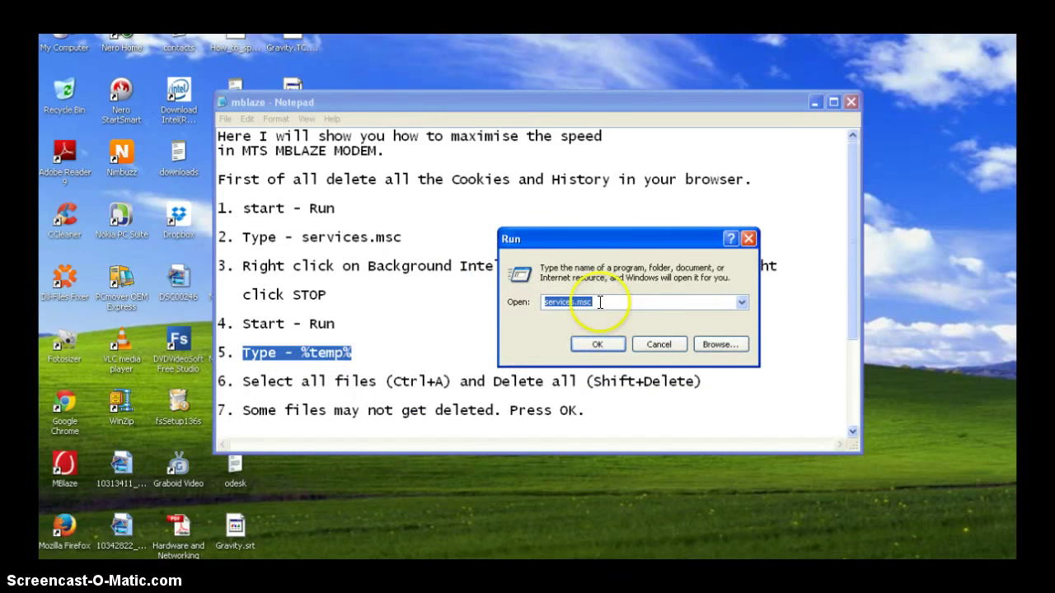
pyautogui.press('BackSpace')
pyautogui.write('%temp%')
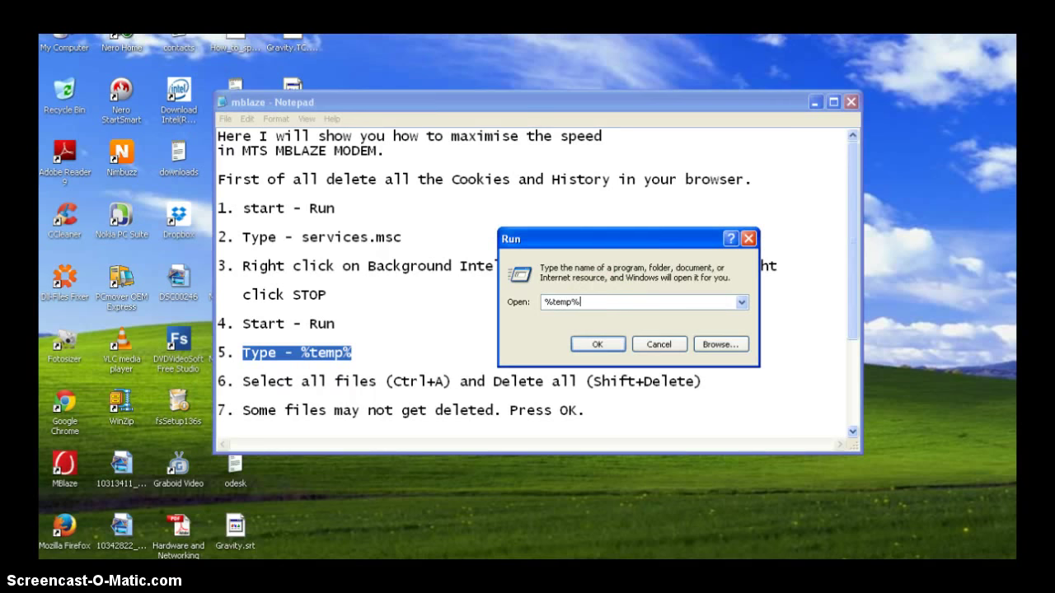
pyautogui.click(589, 342)
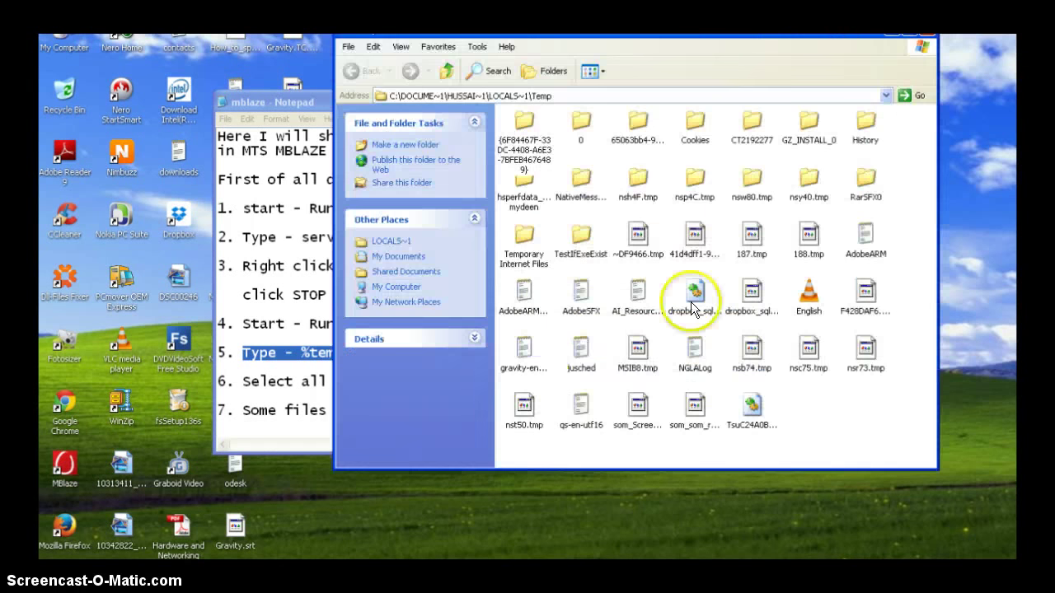
# Highlight instruction 6 in the notes and delete all items in the Temp folder, agreeing to remove all system files.
pyautogui.click(299, 208)
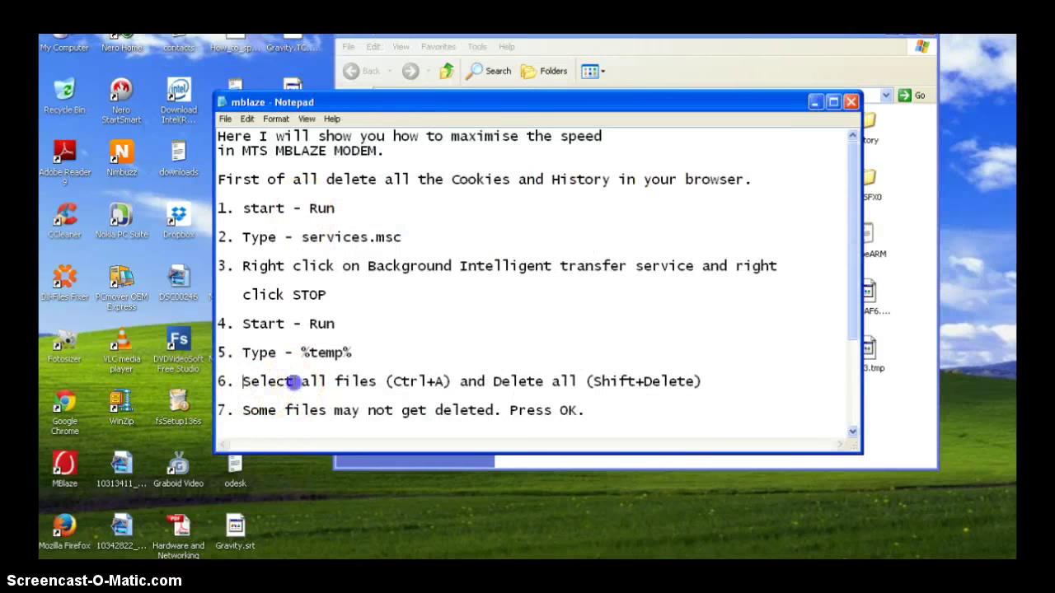
pyautogui.moveTo(242, 382); pyautogui.dragTo(704, 382)
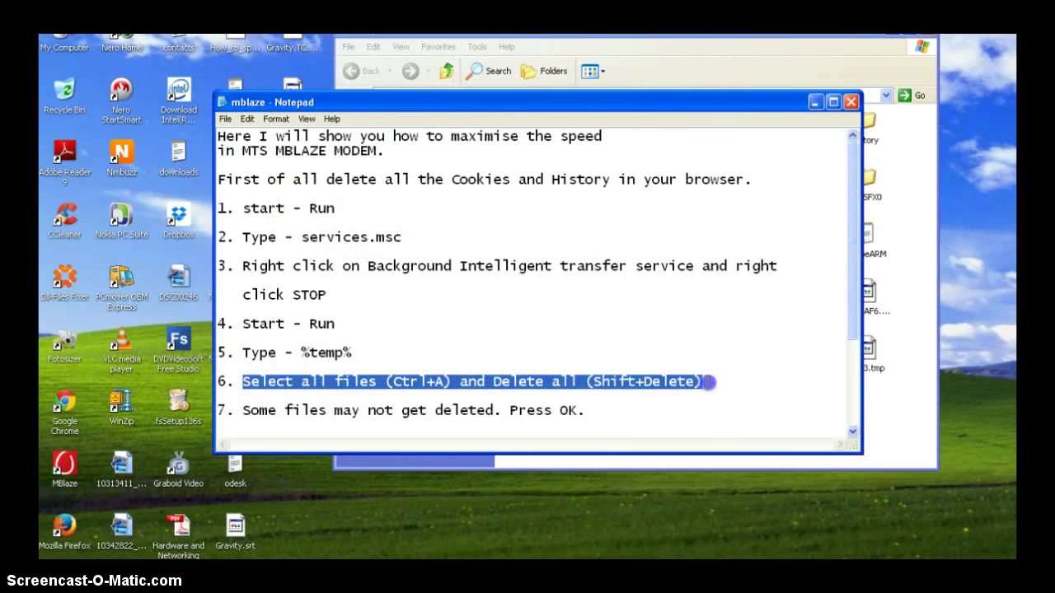
pyautogui.click(874, 399)
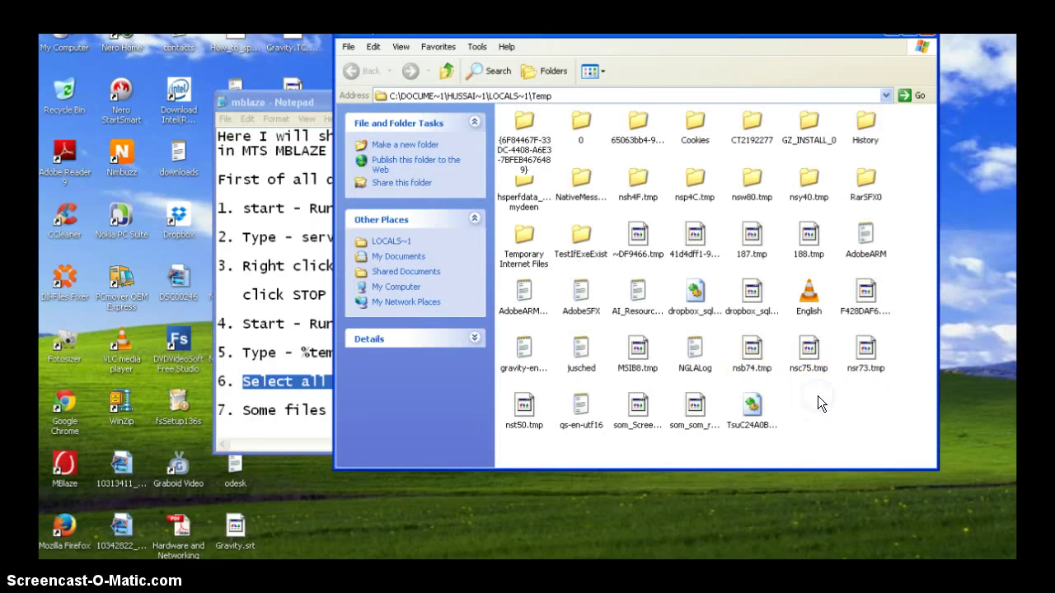
pyautogui.hotkey('ctrl', 'a')
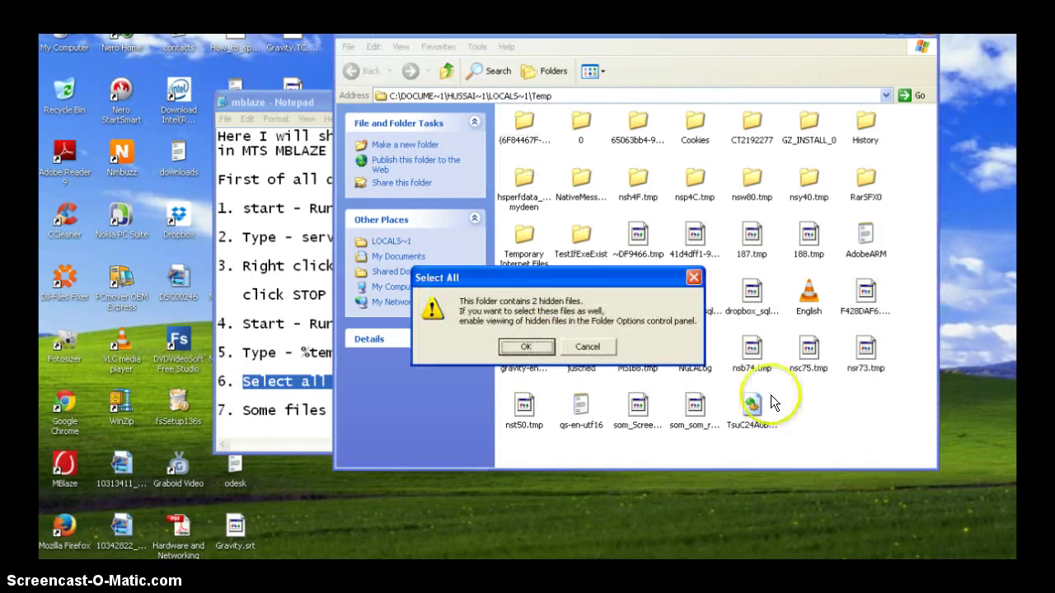
pyautogui.click(530, 349)
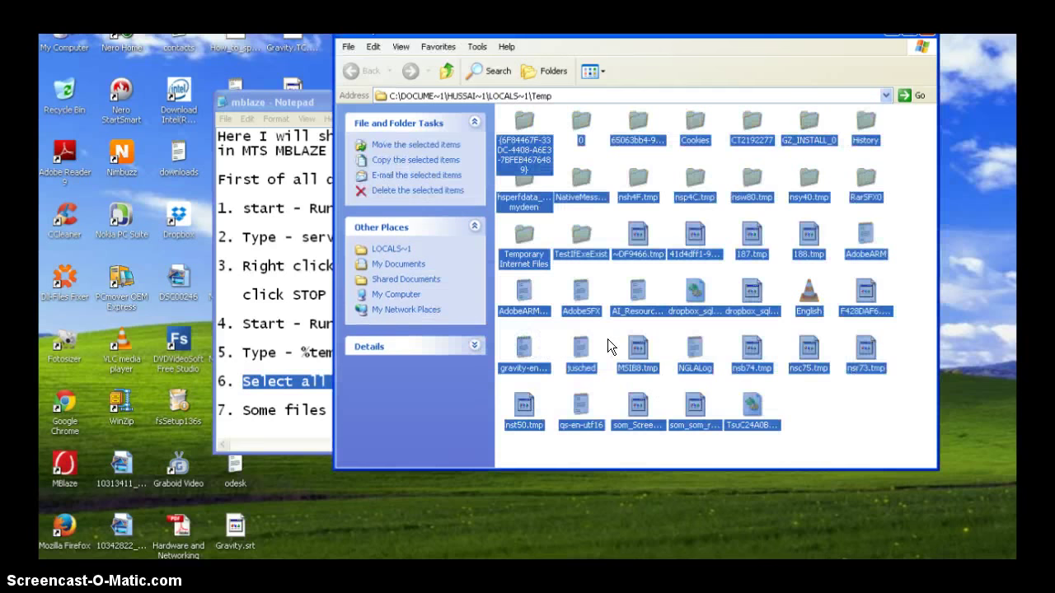
pyautogui.press('Delete')
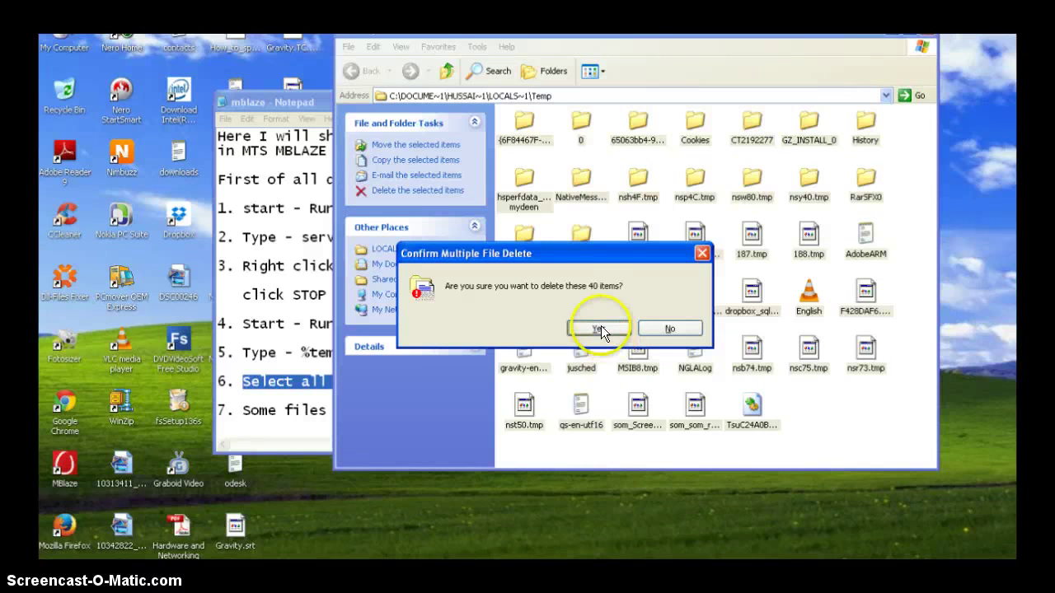
pyautogui.click(599, 328)
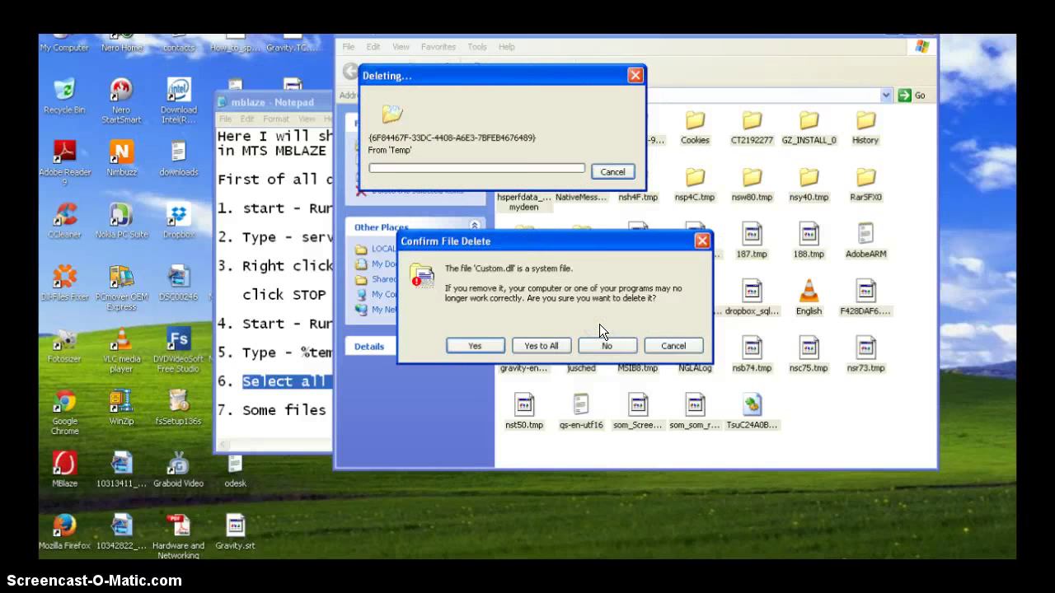
pyautogui.click(542, 349)
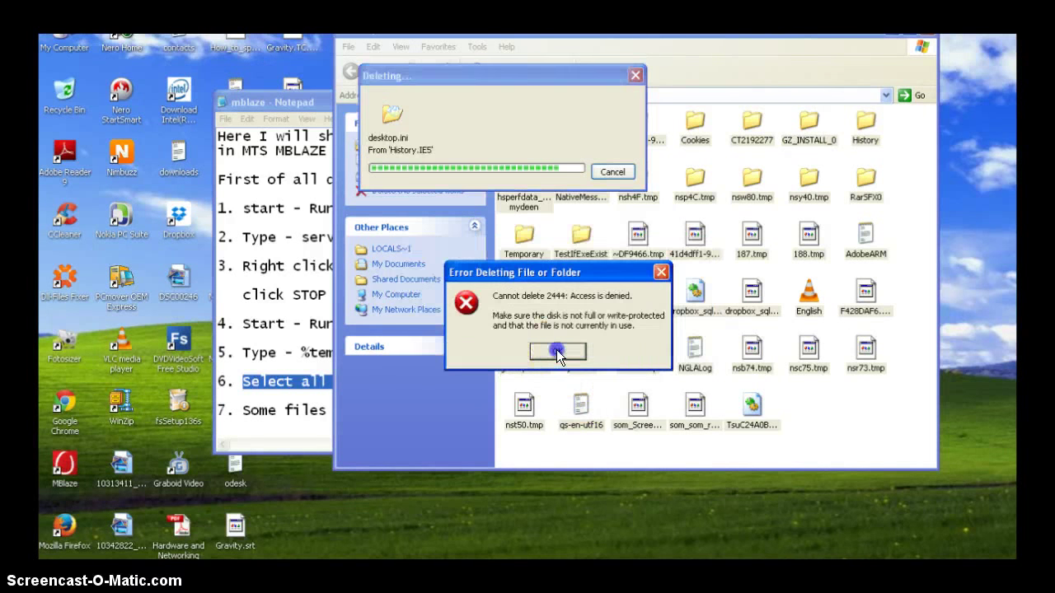
pyautogui.click(554, 351)
pyautogui.click(793, 413)
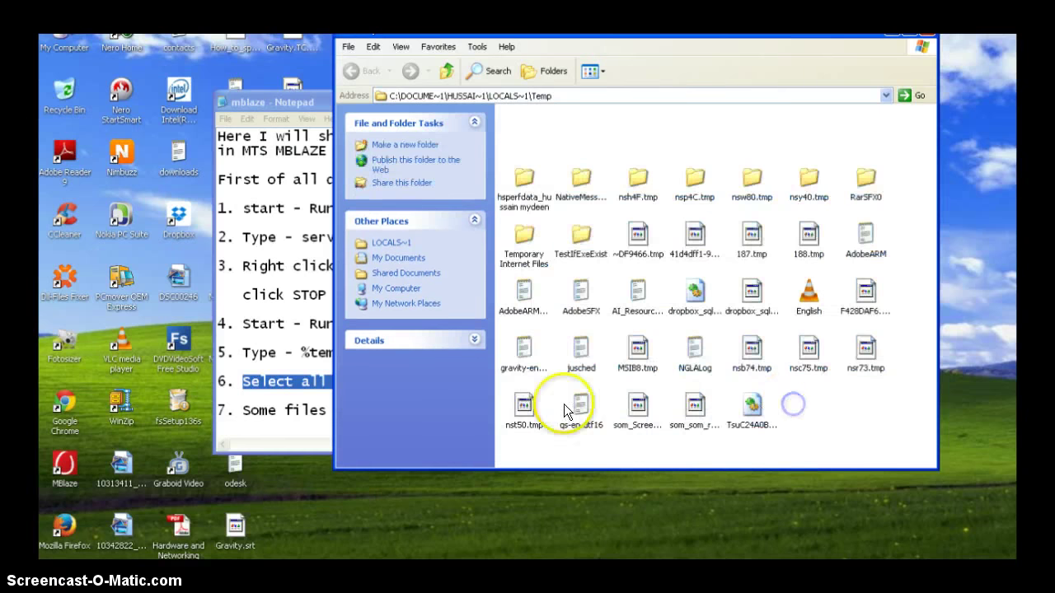
# Highlight instruction 7 in the mblaze notes and its lines about deleting files manually and "Delete them as much you can.".
pyautogui.click(286, 410)
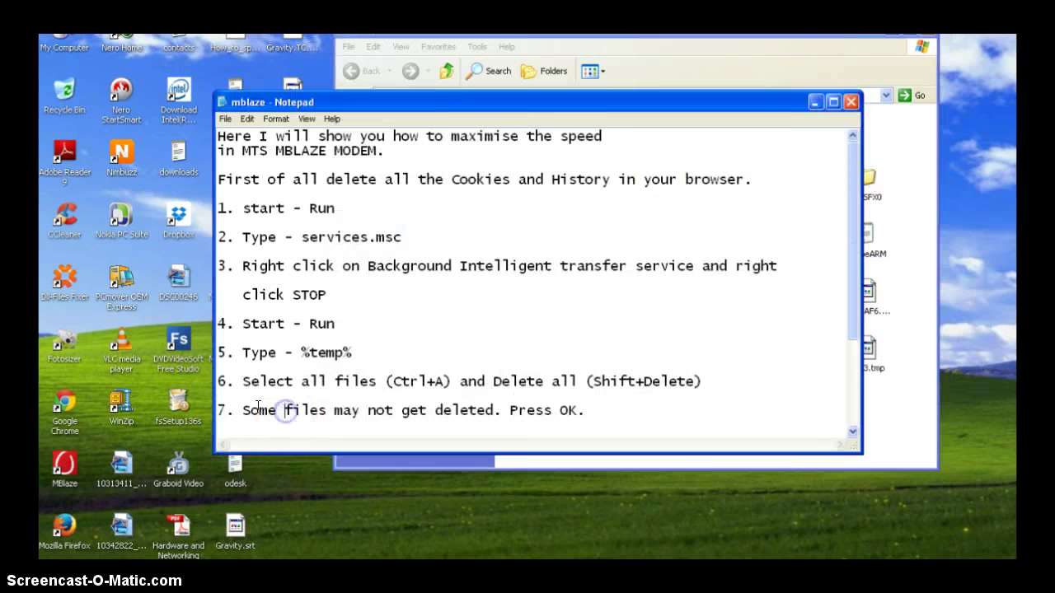
pyautogui.moveTo(243, 410); pyautogui.dragTo(587, 409)
pyautogui.scroll(-1, 593, 350)
pyautogui.scroll(-2, 592, 351)
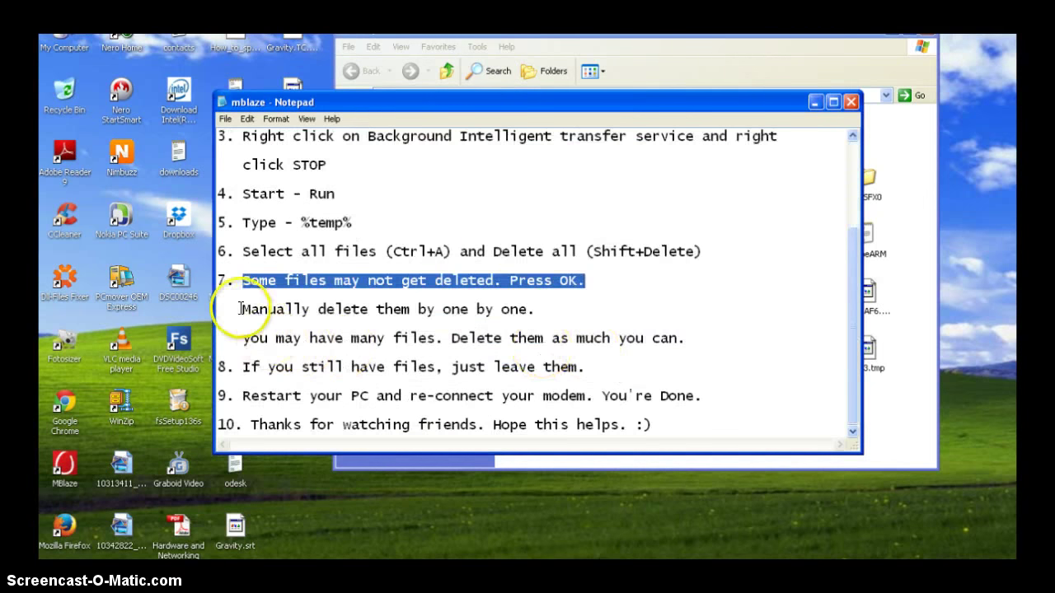
pyautogui.moveTo(241, 309); pyautogui.dragTo(537, 309)
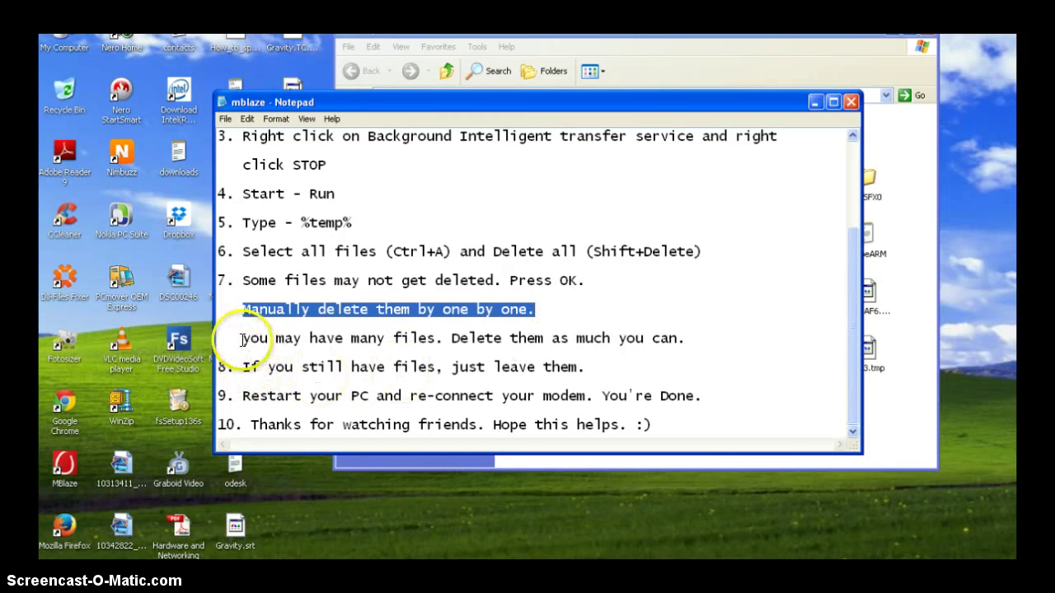
pyautogui.moveTo(240, 338); pyautogui.dragTo(686, 338)
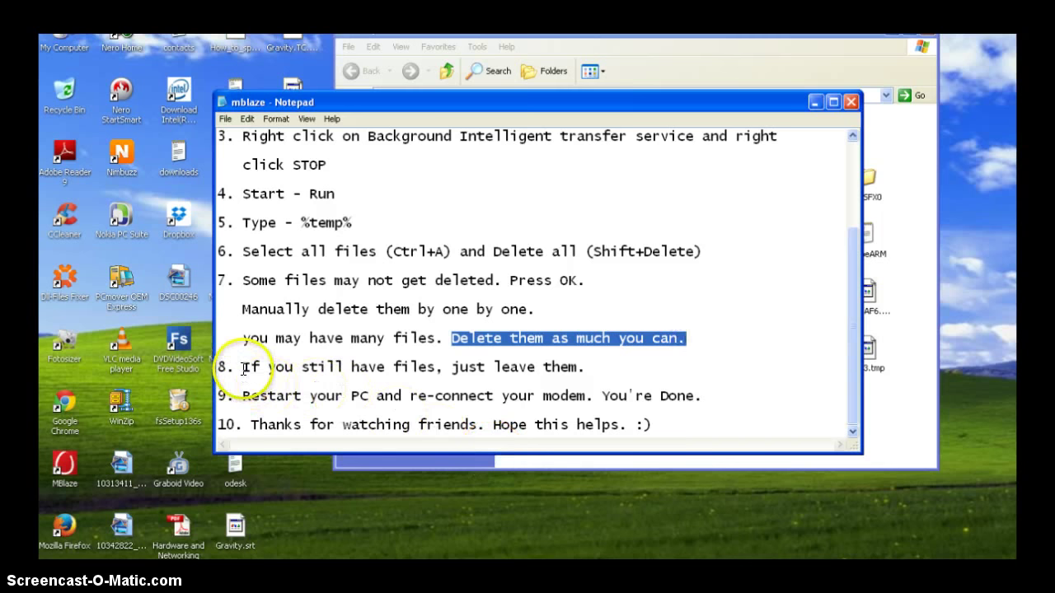
# Try to delete the first two rows of remaining Temp items, from the hsperfdata folder through AdobeARM.
pyautogui.click(900, 367)
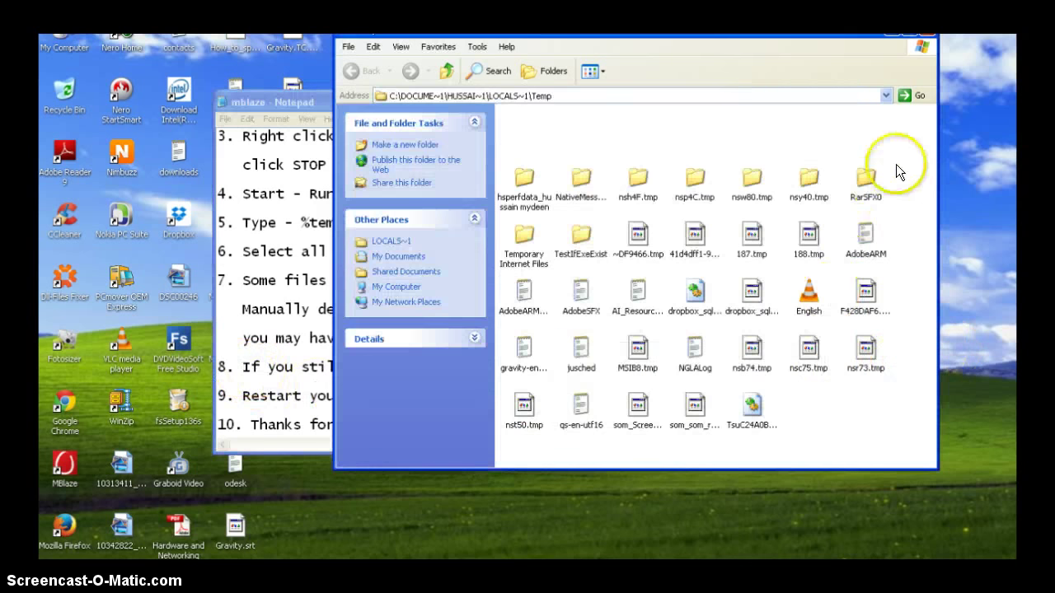
pyautogui.moveTo(896, 164); pyautogui.dragTo(528, 279)
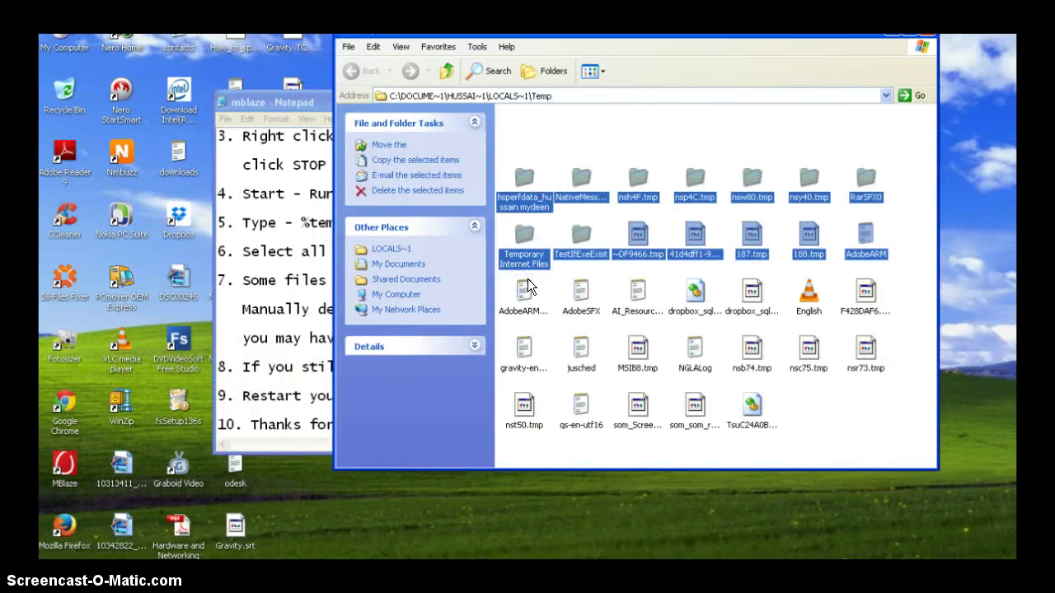
pyautogui.press('Delete')
pyautogui.press('Return')
pyautogui.click(556, 346)
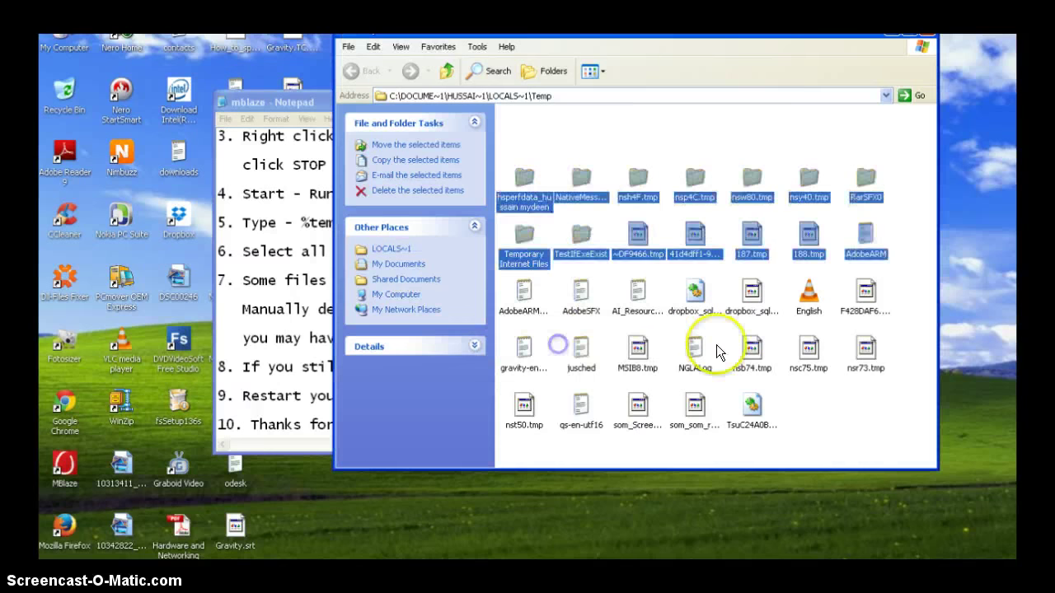
# Delete nsc75.tmp in one selection with NGLALog, nsb74.tmp, nsr73.tmp, the som_som_runApplet lock file and the TsuC24A0B file.
pyautogui.moveTo(806, 361); pyautogui.dragTo(668, 421)
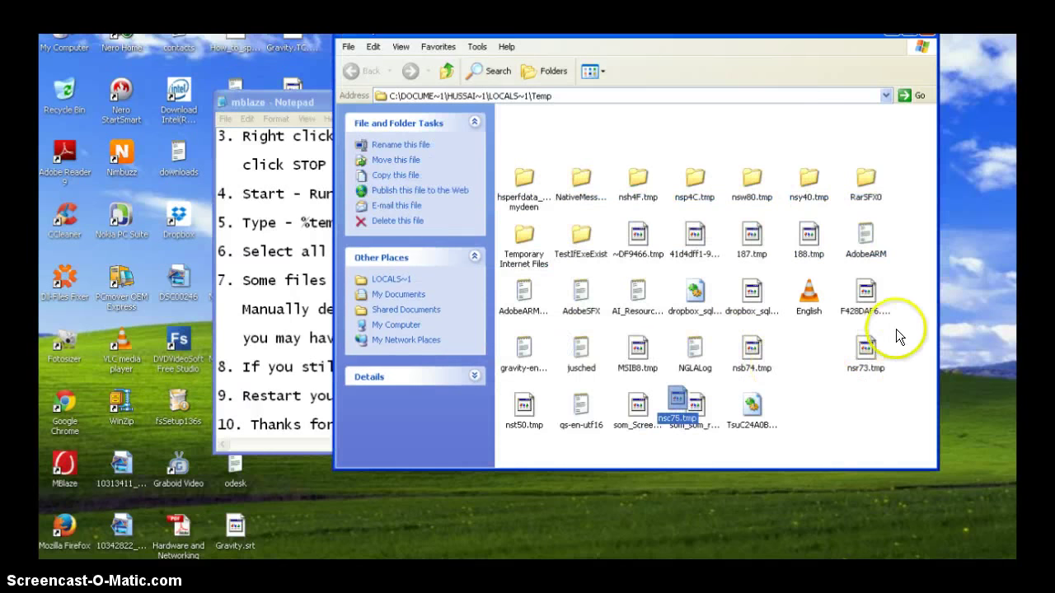
pyautogui.moveTo(896, 331); pyautogui.dragTo(655, 434)
pyautogui.press('Delete')
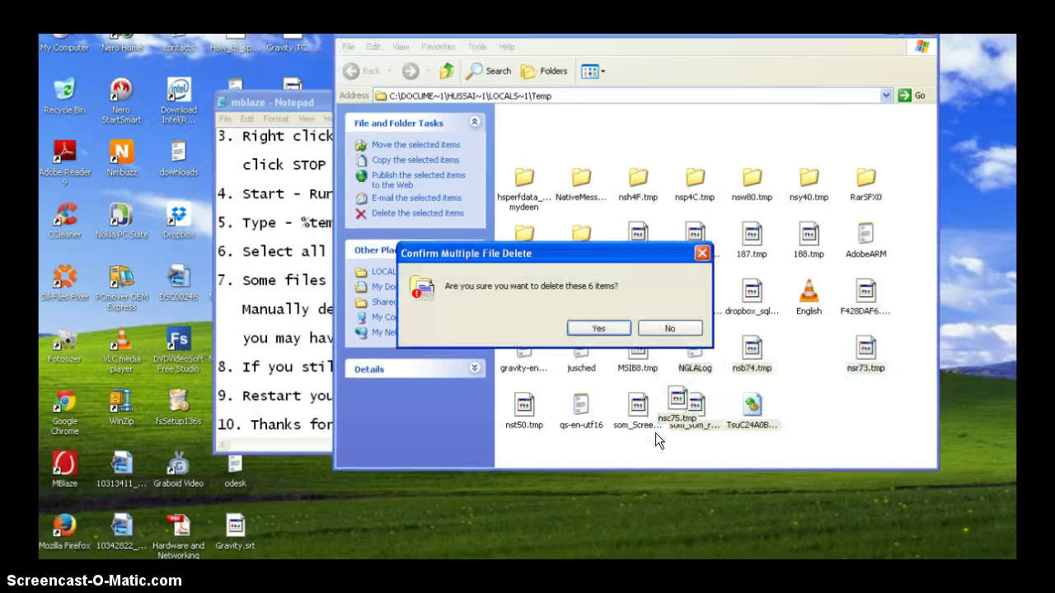
pyautogui.press('Return')
pyautogui.click(558, 348)
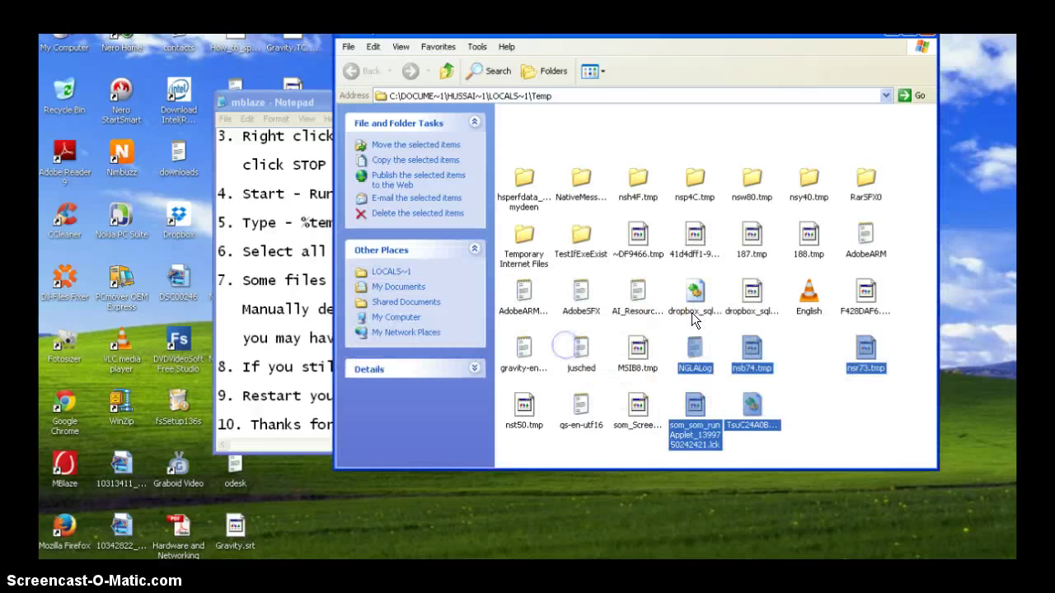
# Delete the block of six files holding the AdobeARM log beside AdobeSFX, AdobeSFX, AI_Resource, gravity-en, jusched and MSIB8.tmp.
pyautogui.moveTo(665, 283); pyautogui.dragTo(502, 364)
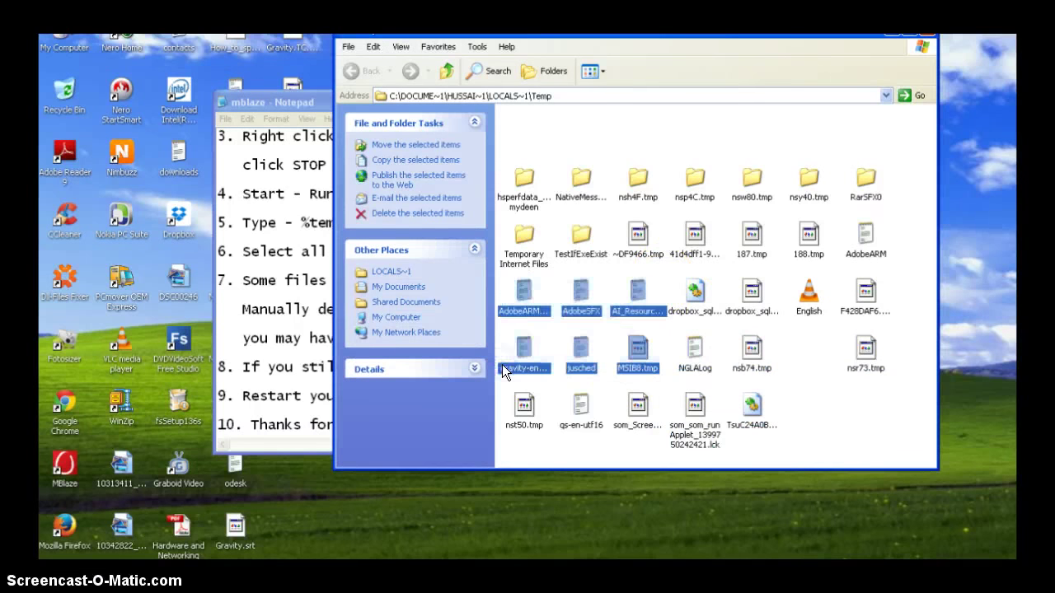
pyautogui.press('Delete')
pyautogui.press('Return')
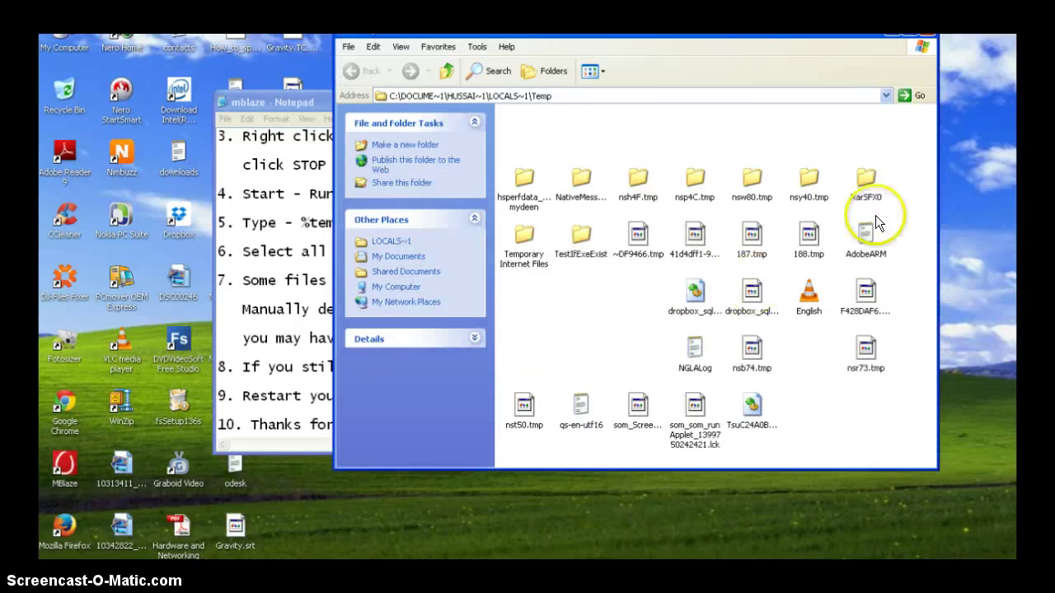
# Delete the block of files from 187.tmp, 188.tmp and AdobeARM down to nsb74.tmp and nsr73.tmp.
pyautogui.moveTo(875, 215); pyautogui.dragTo(723, 380)
pyautogui.press('Delete')
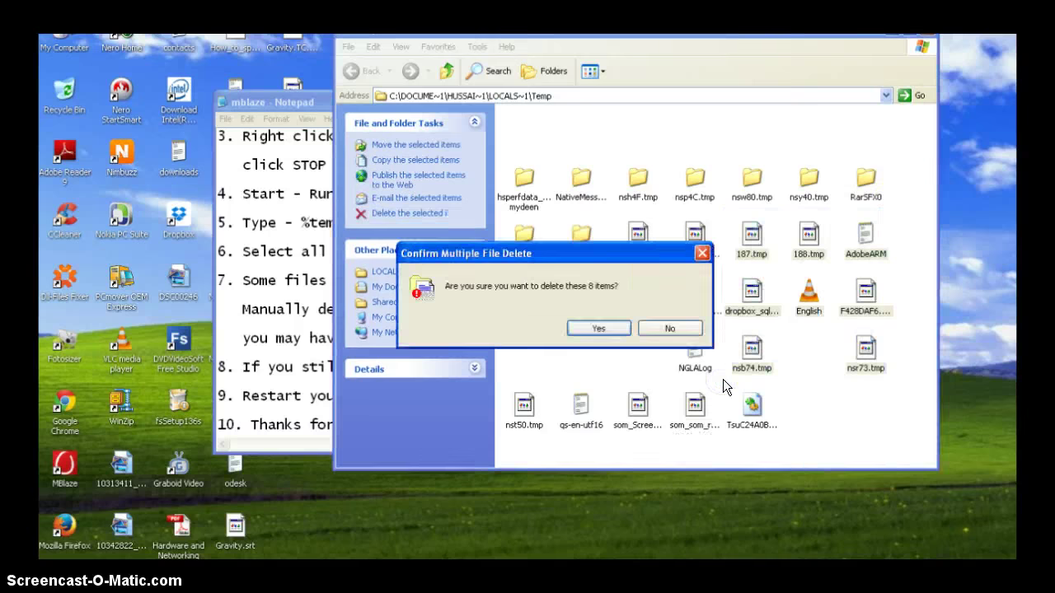
pyautogui.press('Return')
pyautogui.click(579, 348)
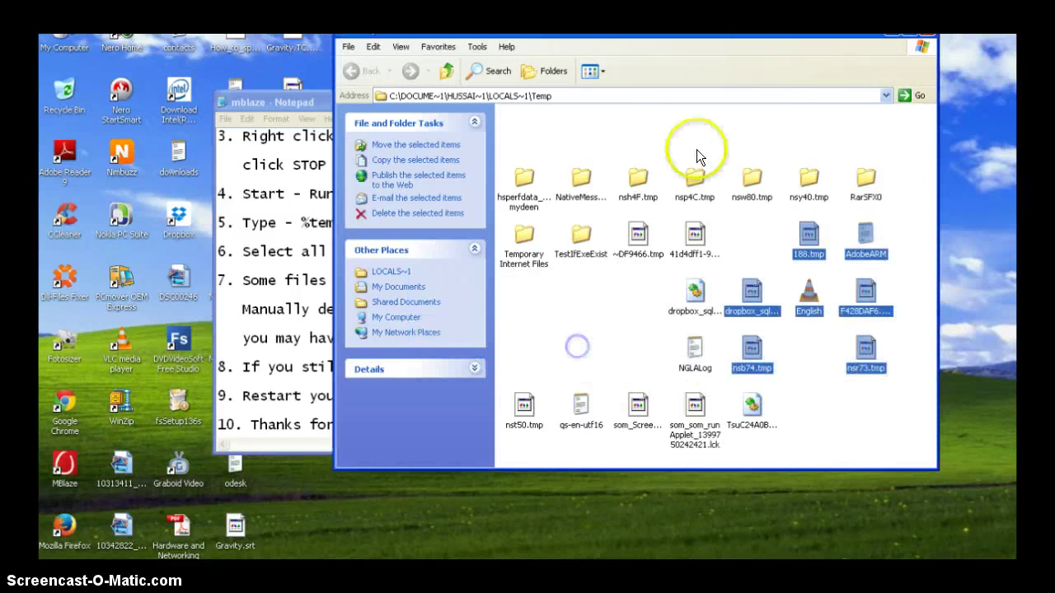
# Delete the folders nsh4F.tmp, nsp4C.tmp, nsw80.tmp and nsy40.tmp from Temp.
pyautogui.moveTo(829, 139); pyautogui.dragTo(626, 226)
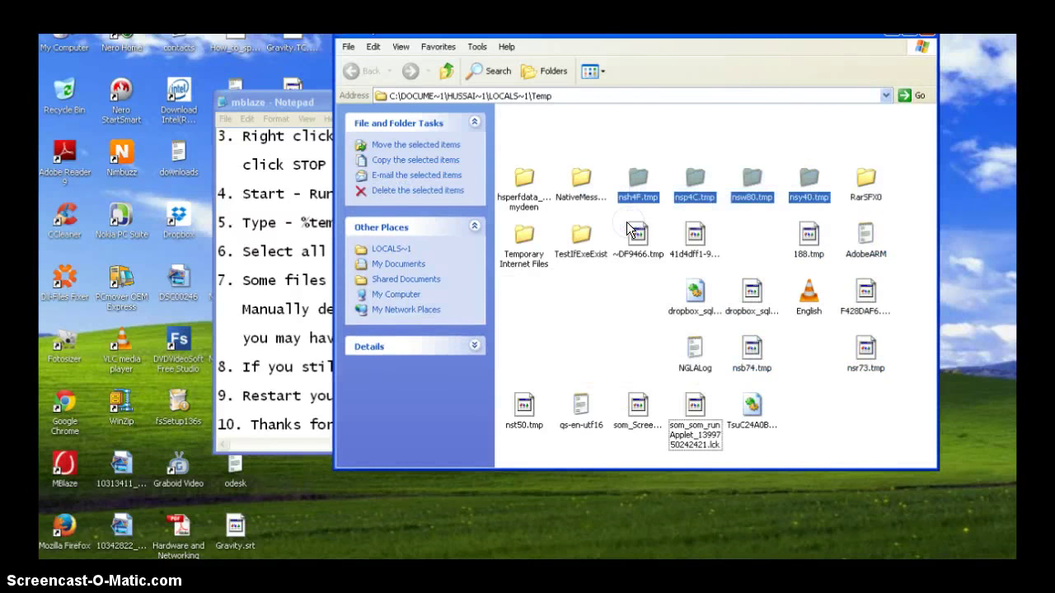
pyautogui.press('Delete')
pyautogui.press('Return')
# Try to delete the hsperfdata, NativeMess, Temporary Internet Files and TestIfExeExist folders together with ~DF9466.tmp.
pyautogui.moveTo(651, 140); pyautogui.dragTo(509, 243)
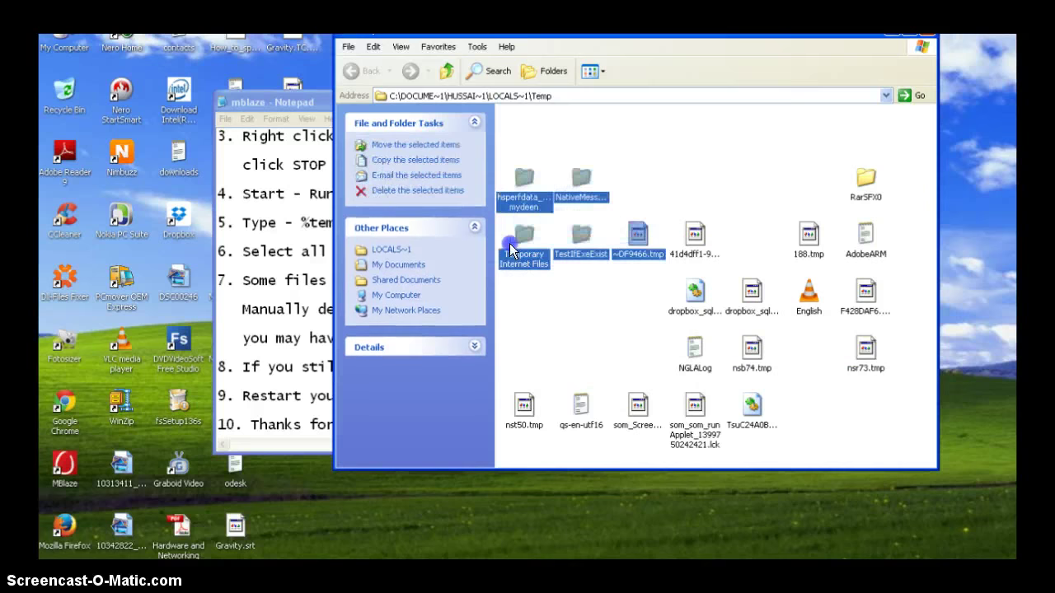
pyautogui.press('Delete')
pyautogui.press('Return')
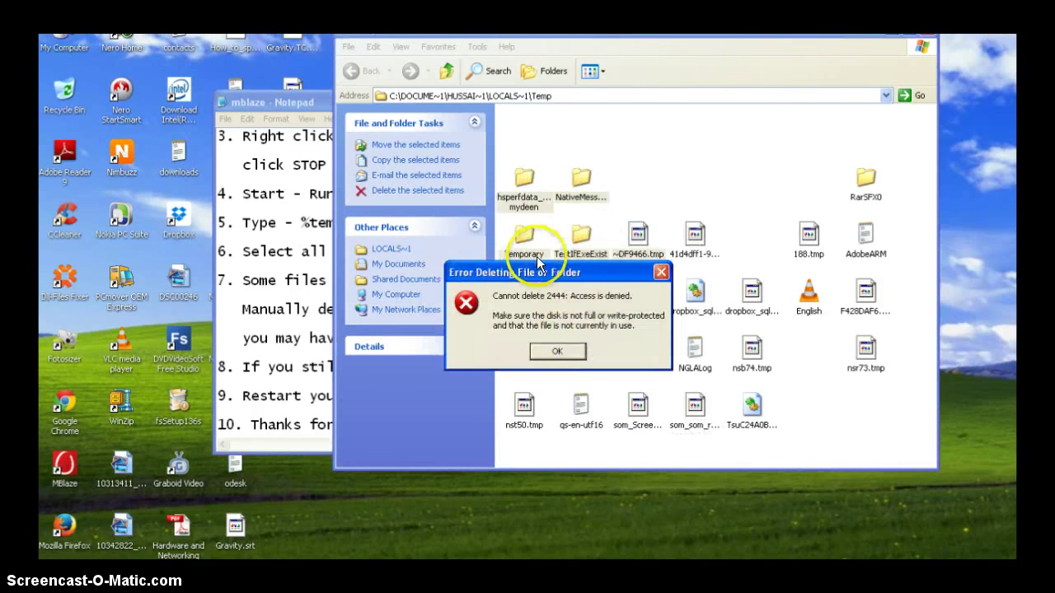
pyautogui.click(564, 344)
# Delete the RarSFX0 folder in one selection with 188.tmp, AdobeARM, the dropbox_sql tmp file, English and the F428DAF6 file.
pyautogui.moveTo(905, 186); pyautogui.dragTo(737, 303)
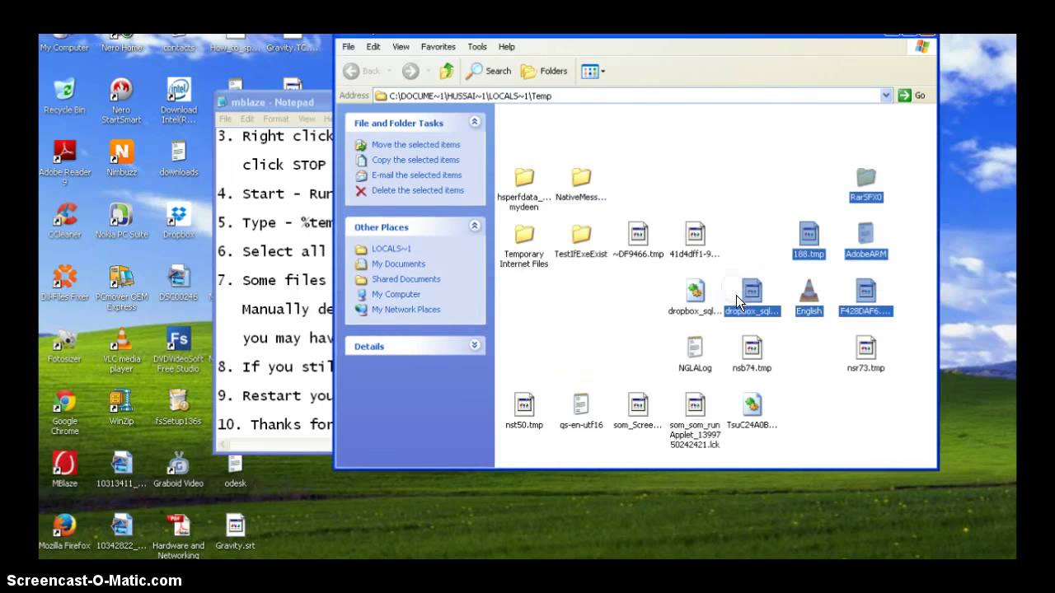
pyautogui.press('Delete')
pyautogui.press('Return')
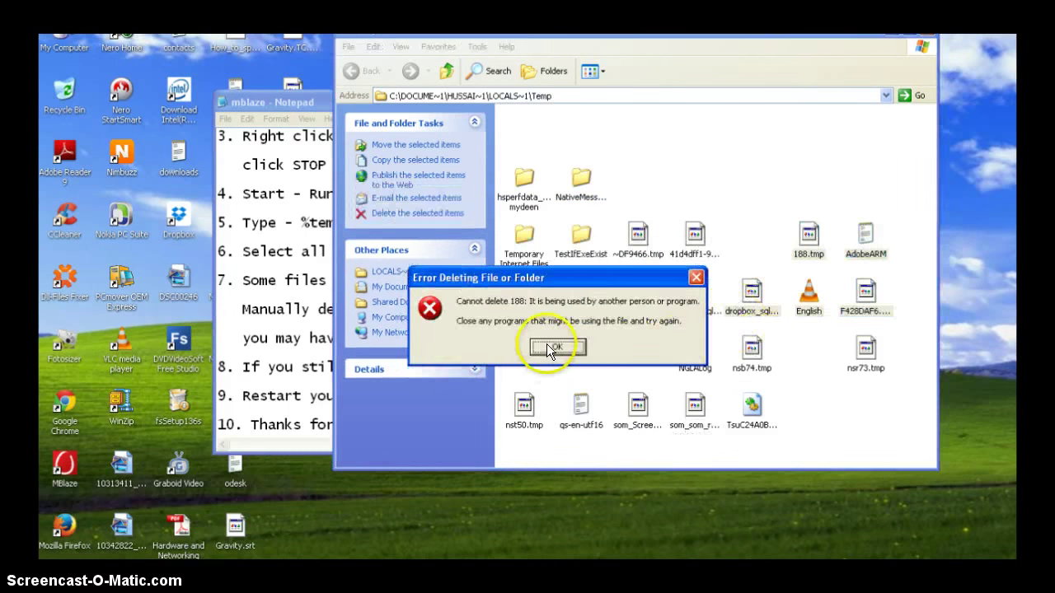
pyautogui.click(547, 343)
# Delete the NGLALog and qs-en-utf16 text files individually from the Temp folder.
pyautogui.click(695, 358)
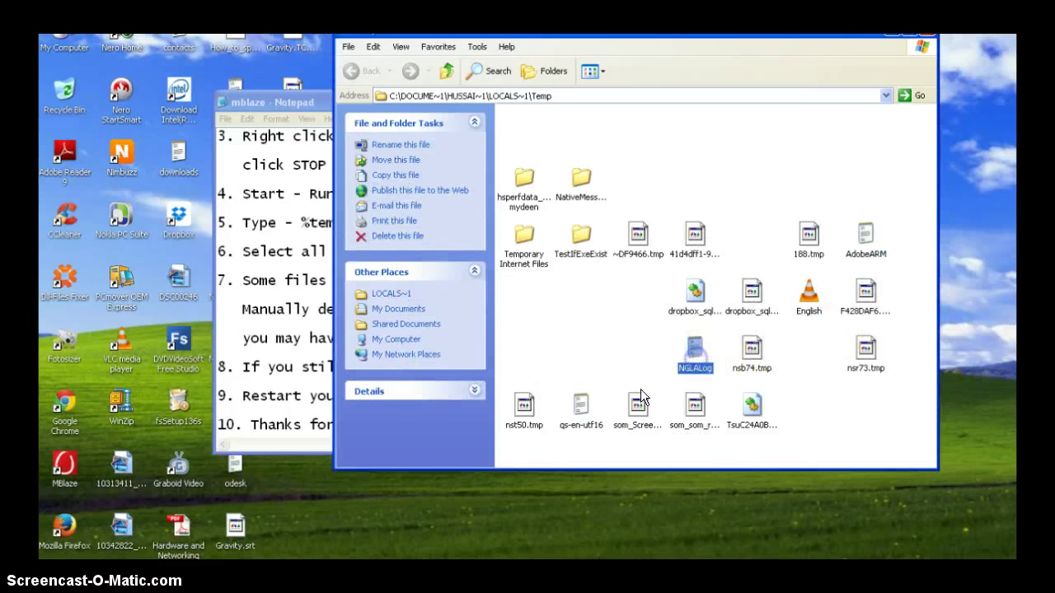
pyautogui.click(614, 410)
pyautogui.press('Delete')
pyautogui.press('Return')
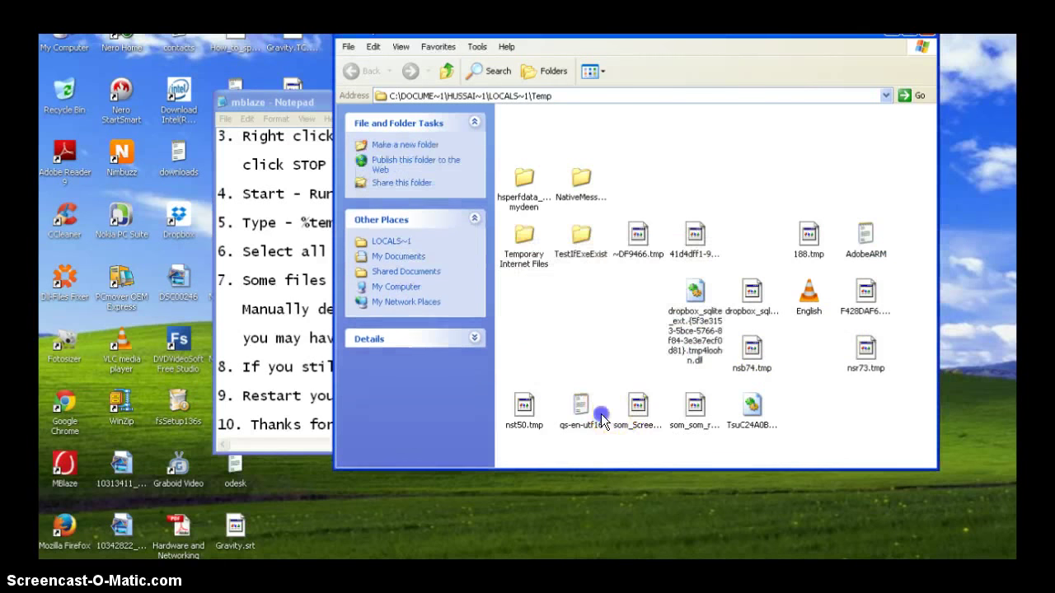
pyautogui.click(593, 416)
pyautogui.press('Delete')
pyautogui.press('Return')
# Delete the English media file from the Temp folder.
pyautogui.click(806, 328)
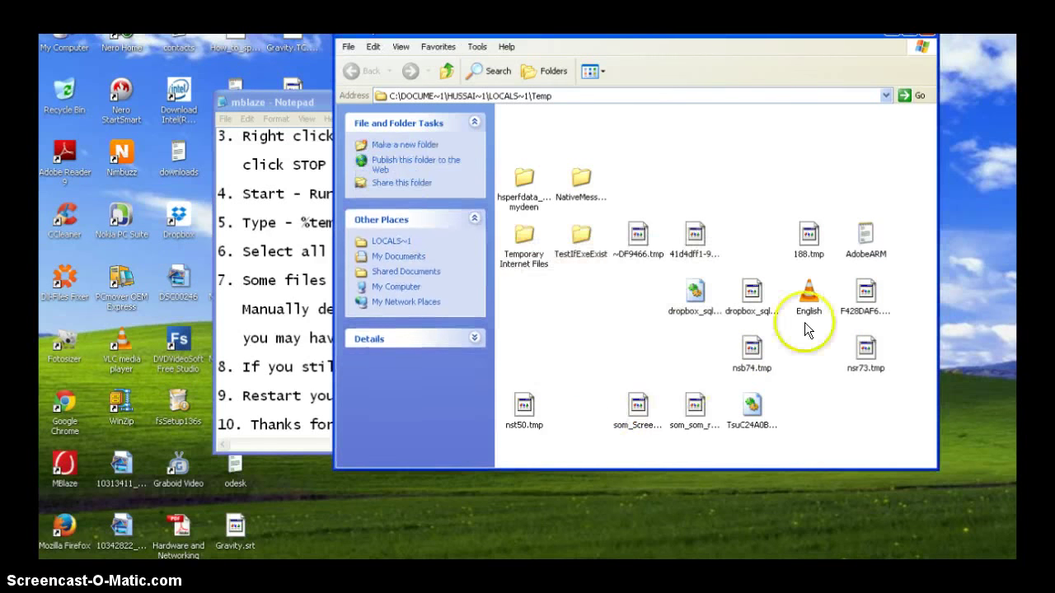
pyautogui.click(803, 309)
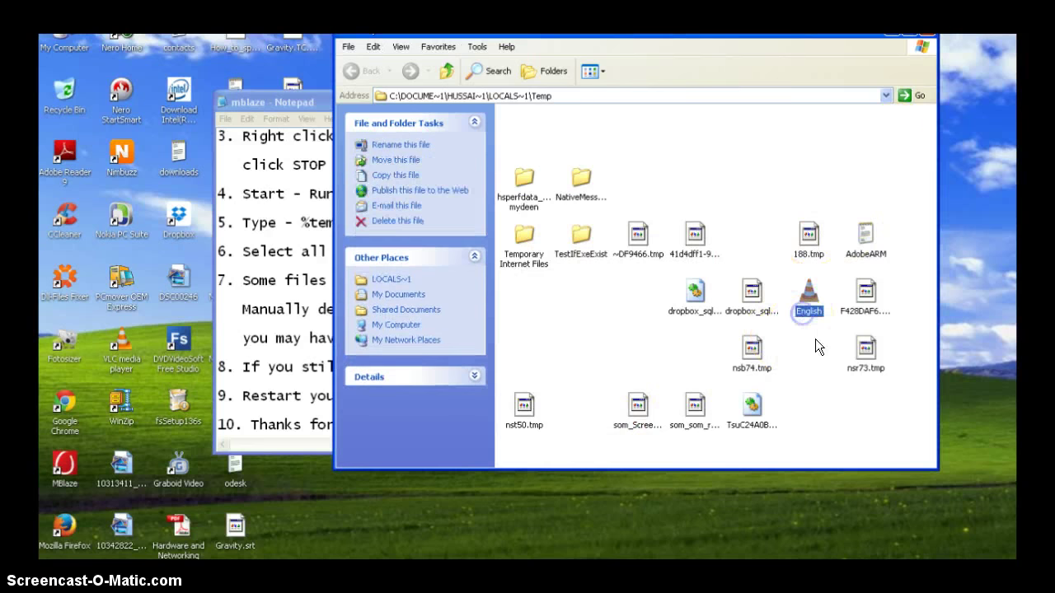
pyautogui.press('Delete')
pyautogui.press('Return')
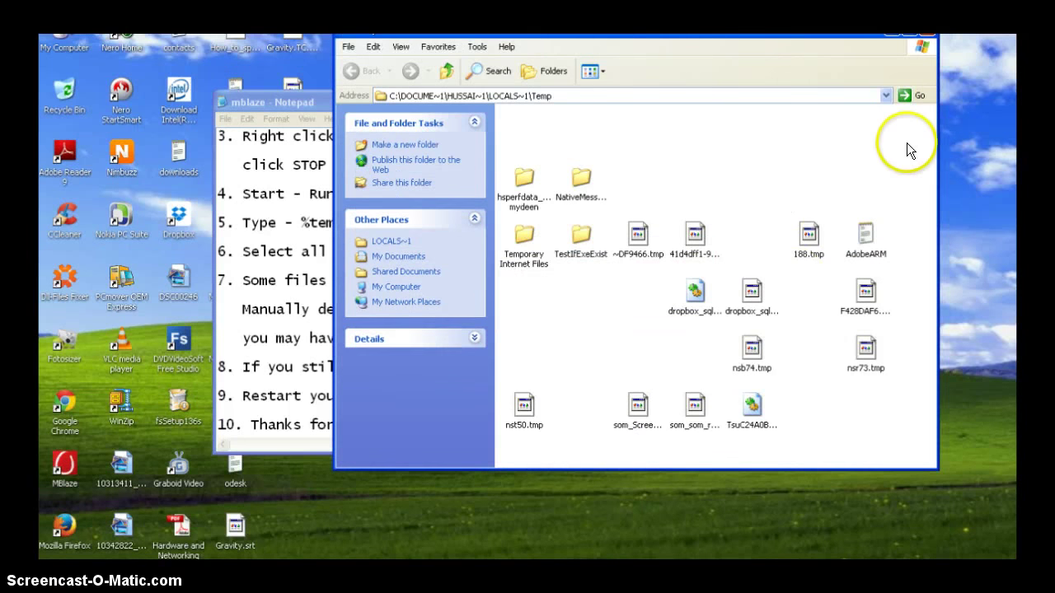
# Try to delete all the remaining items in the Temp folder at once.
pyautogui.moveTo(907, 148); pyautogui.dragTo(495, 441)
pyautogui.press('Delete')
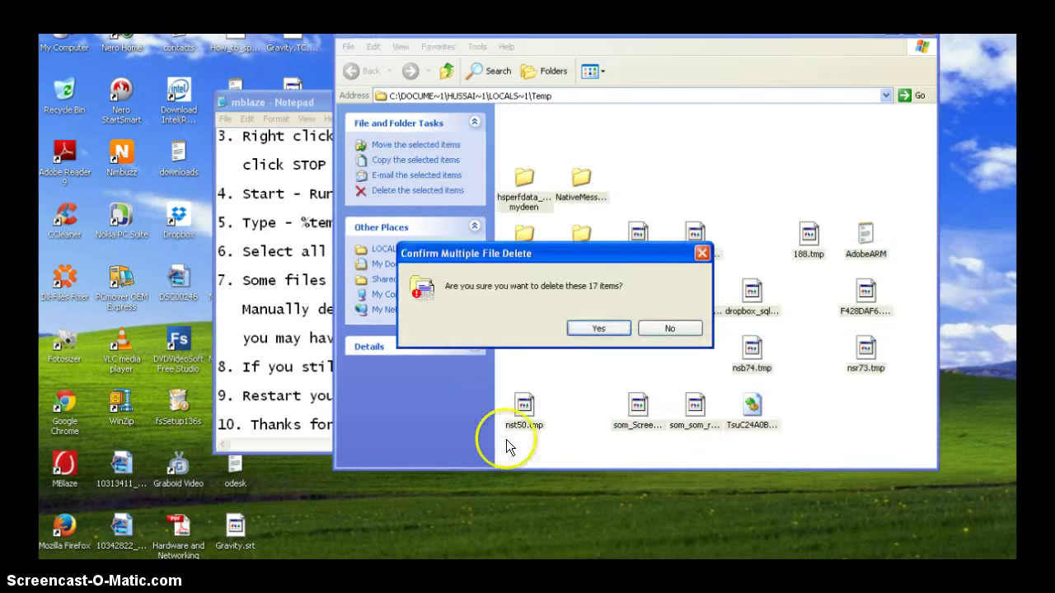
pyautogui.click(593, 327)
pyautogui.click(569, 344)
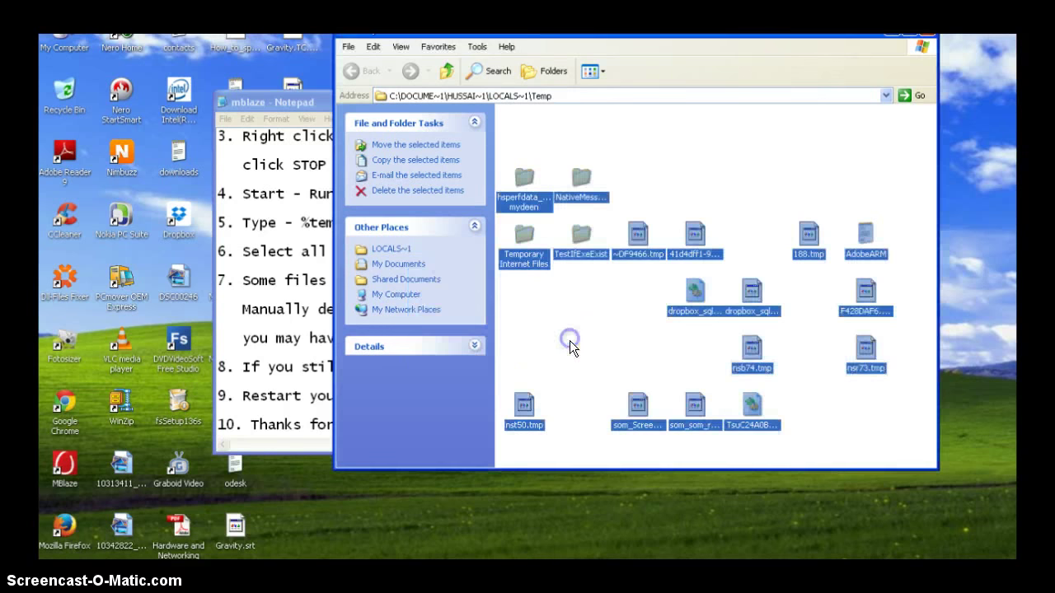
# Delete the dropbox_sql, nsb74.tmp, som and TsuC24A0B files in one selection, and the F428DAF6 file with nsr73.tmp in another.
pyautogui.moveTo(802, 277); pyautogui.dragTo(599, 418)
pyautogui.press('Delete')
pyautogui.press('Return')
pyautogui.click(554, 349)
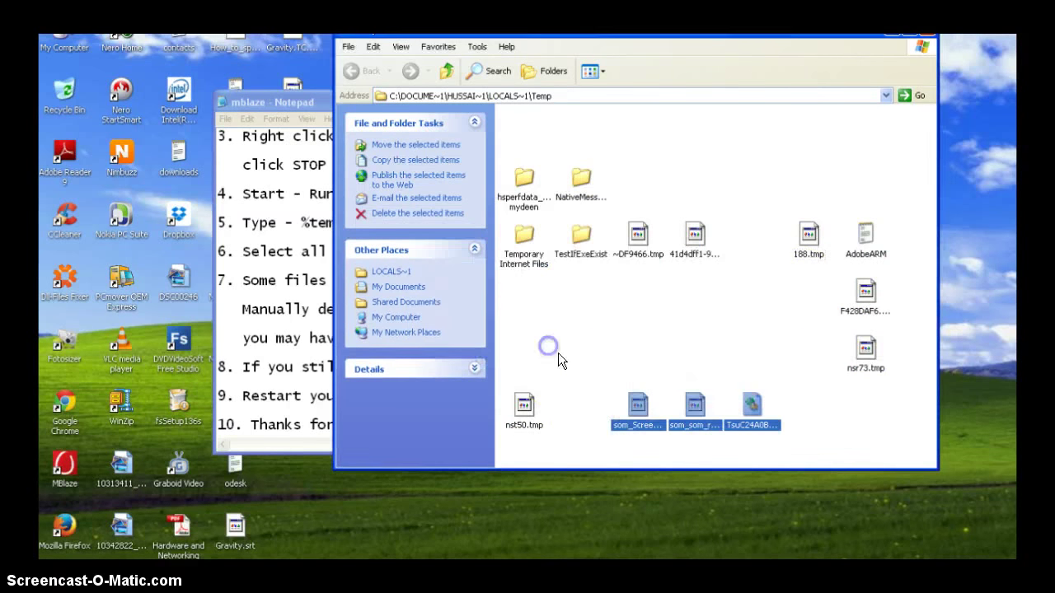
pyautogui.moveTo(904, 284); pyautogui.dragTo(794, 382)
pyautogui.press('Delete')
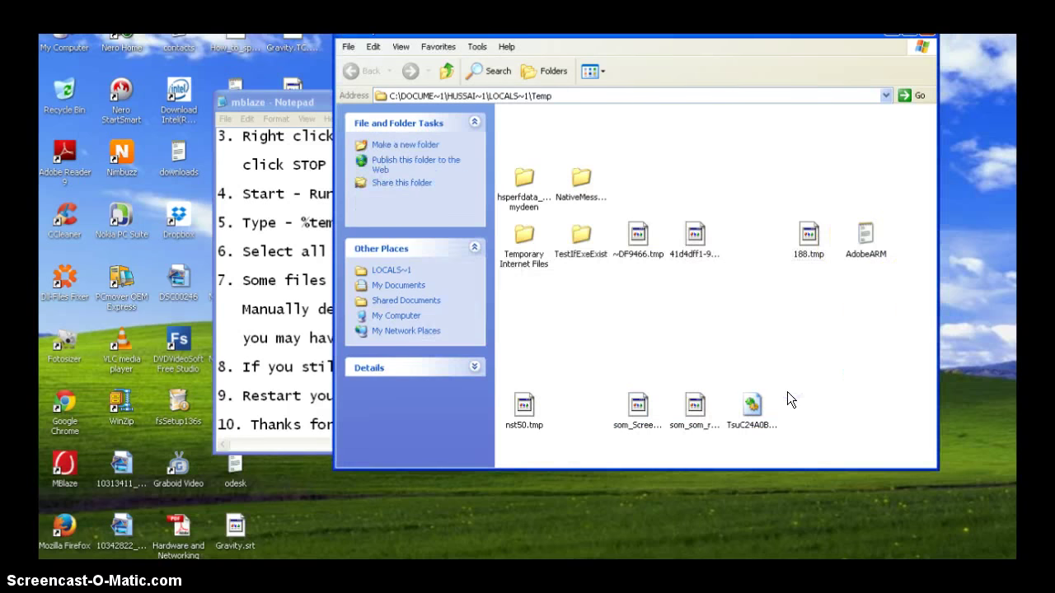
# Try to delete the 41d4dff1 file, 188.tmp and AdobeARM together from the Temp folder.
pyautogui.moveTo(862, 242); pyautogui.dragTo(691, 343)
pyautogui.press('Delete')
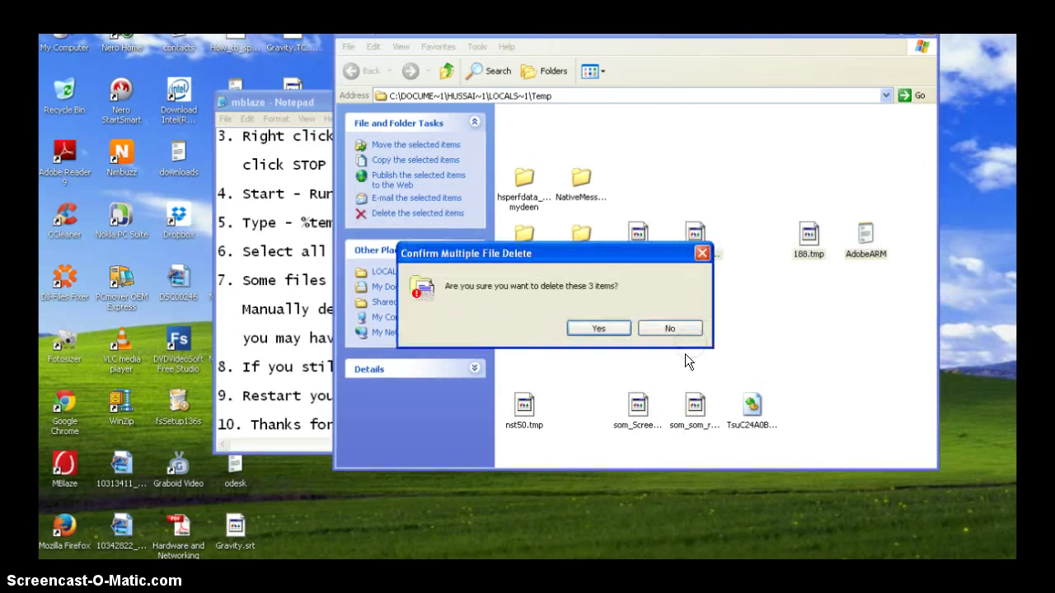
pyautogui.press('Return')
pyautogui.click(557, 347)
# Delete the AdobeARM file on its own from the Temp folder.
pyautogui.click(861, 250)
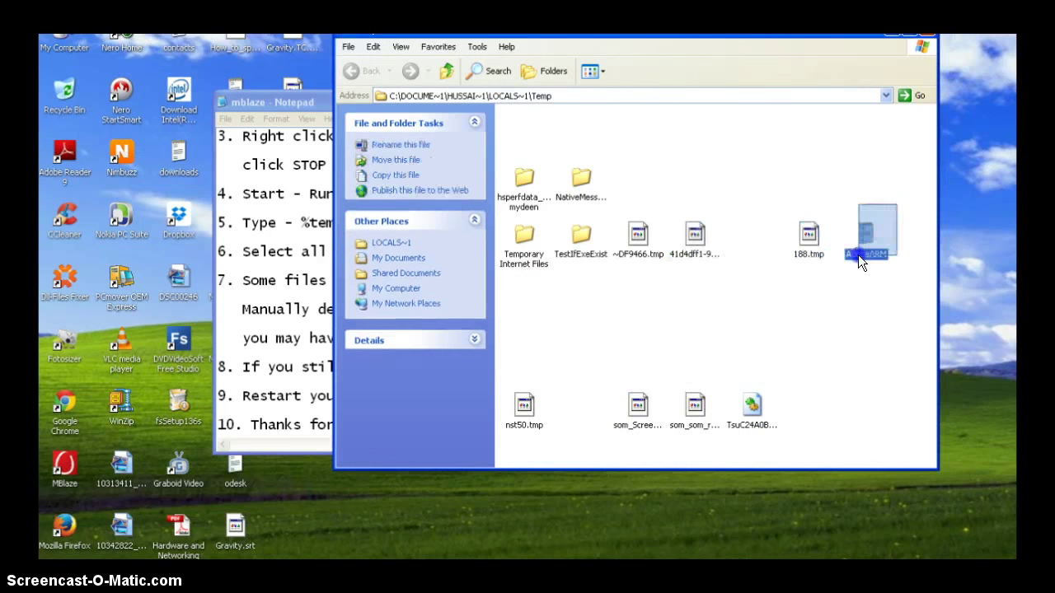
pyautogui.press('Delete')
pyautogui.press('Return')
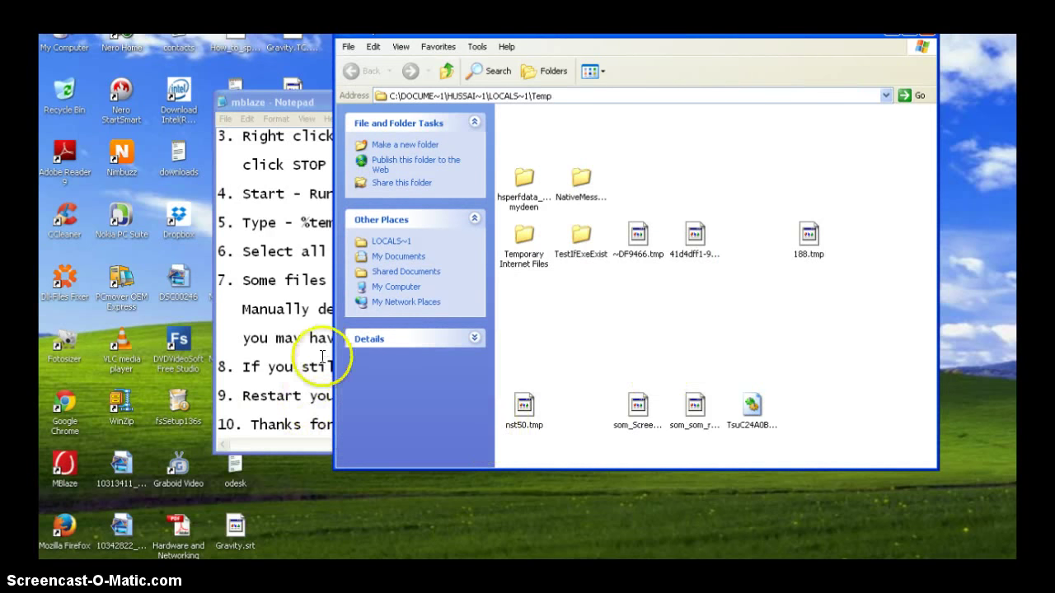
# Highlight instruction 8 in the mblaze Notepad file, and close the Temp folder window with its remaining items left in place.
pyautogui.click(247, 388)
pyautogui.moveTo(244, 368); pyautogui.dragTo(592, 372)
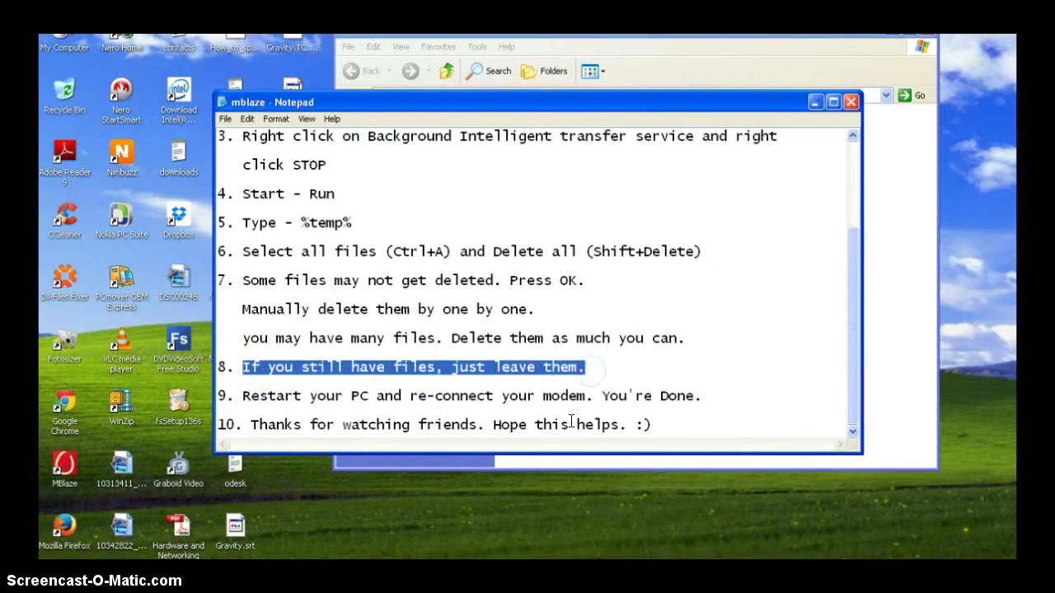
pyautogui.click(898, 333)
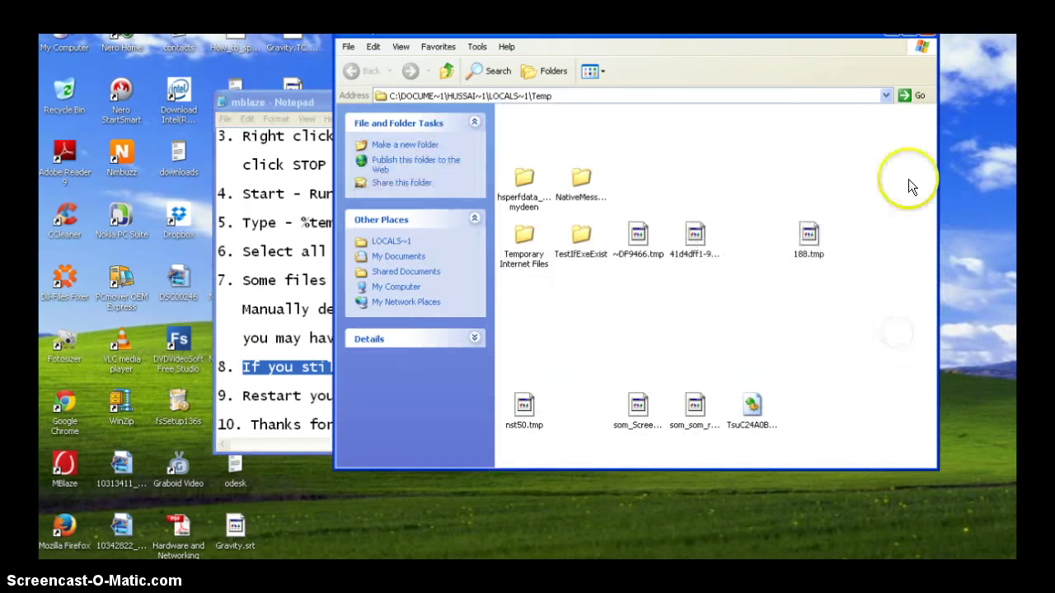
pyautogui.moveTo(908, 178); pyautogui.dragTo(486, 449)
pyautogui.click(713, 334)
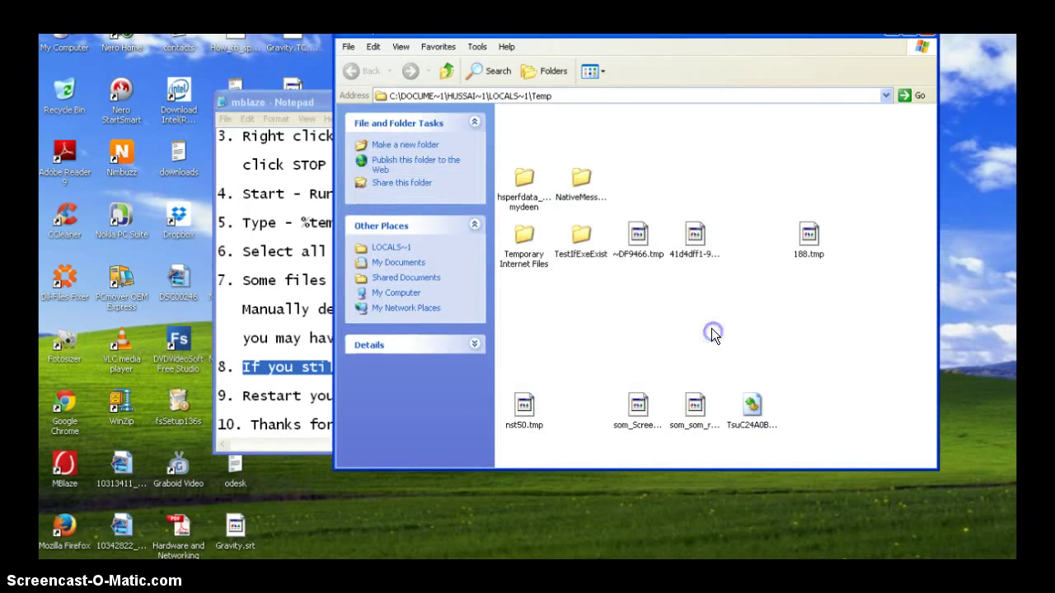
pyautogui.moveTo(855, 35); pyautogui.dragTo(845, 87)
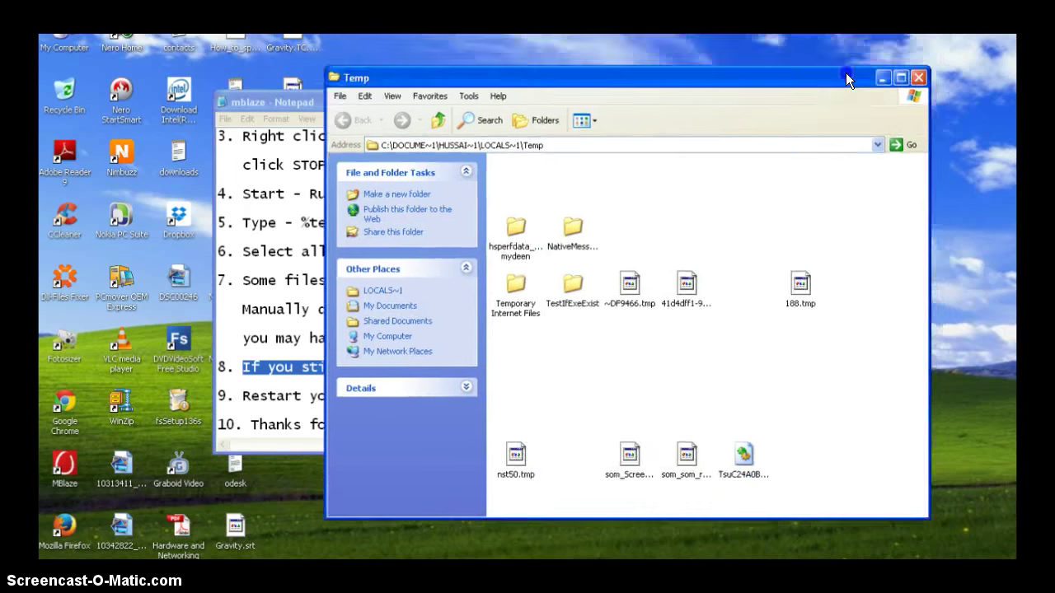
pyautogui.click(916, 80)
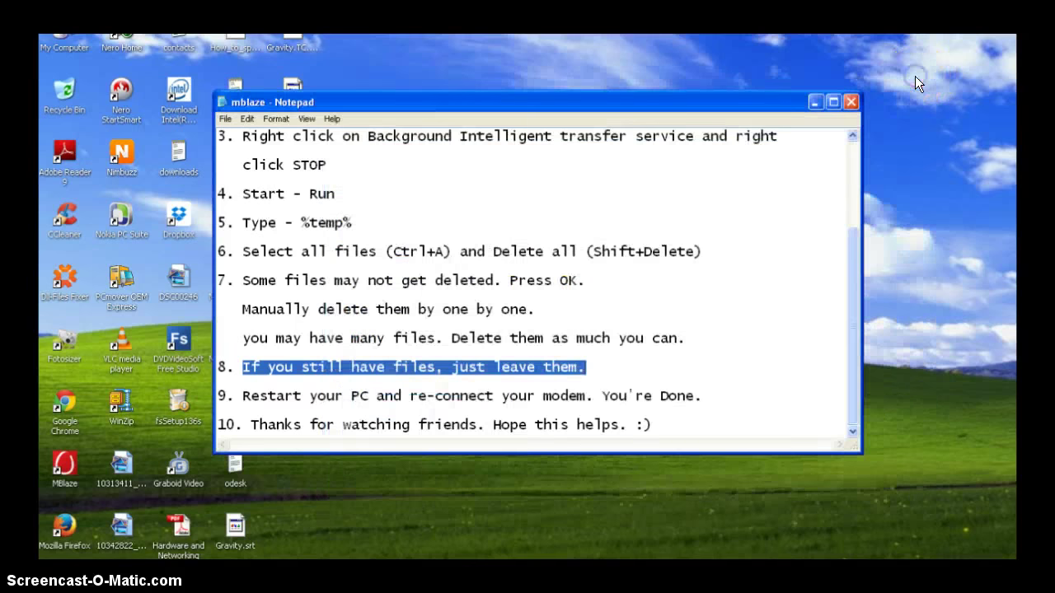
# Highlight the restart and re-connect sentence and "You're Done." in instruction 9, and the closing thanks in instruction 10 of the notes.
pyautogui.click(245, 392)
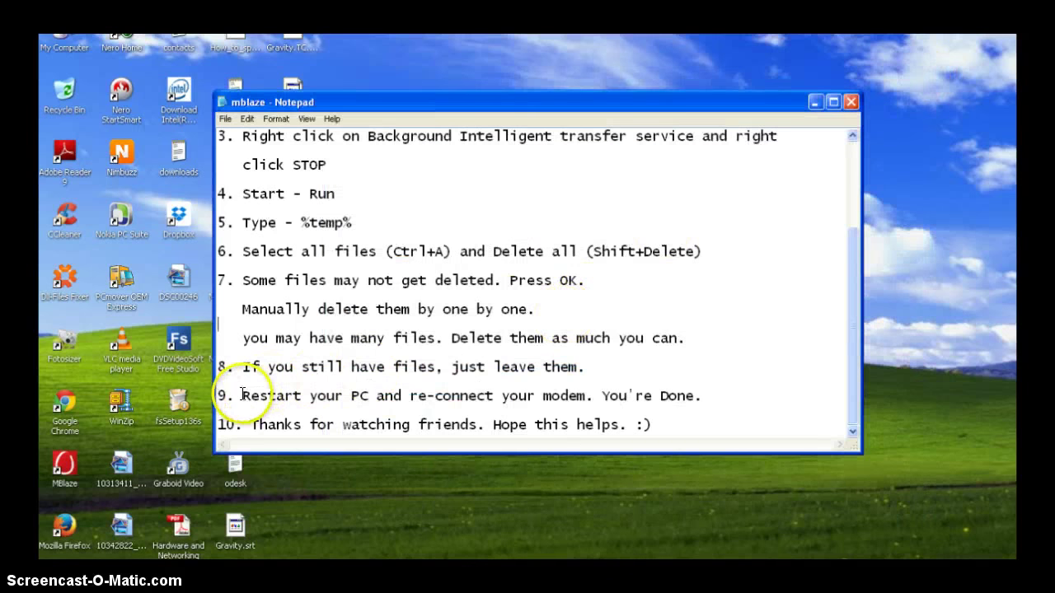
pyautogui.moveTo(242, 396); pyautogui.dragTo(597, 396)
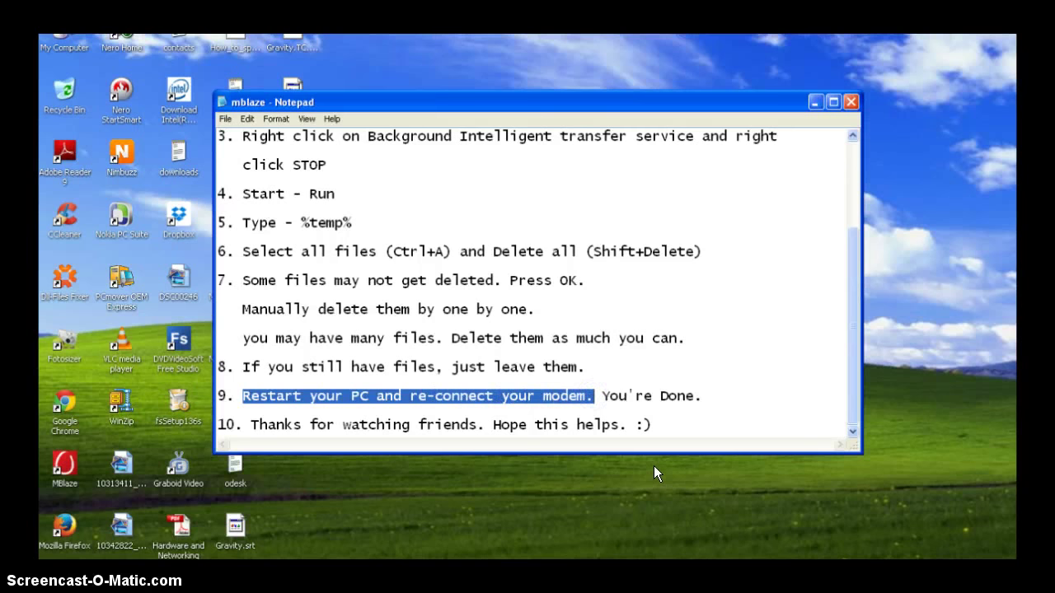
pyautogui.click(632, 398)
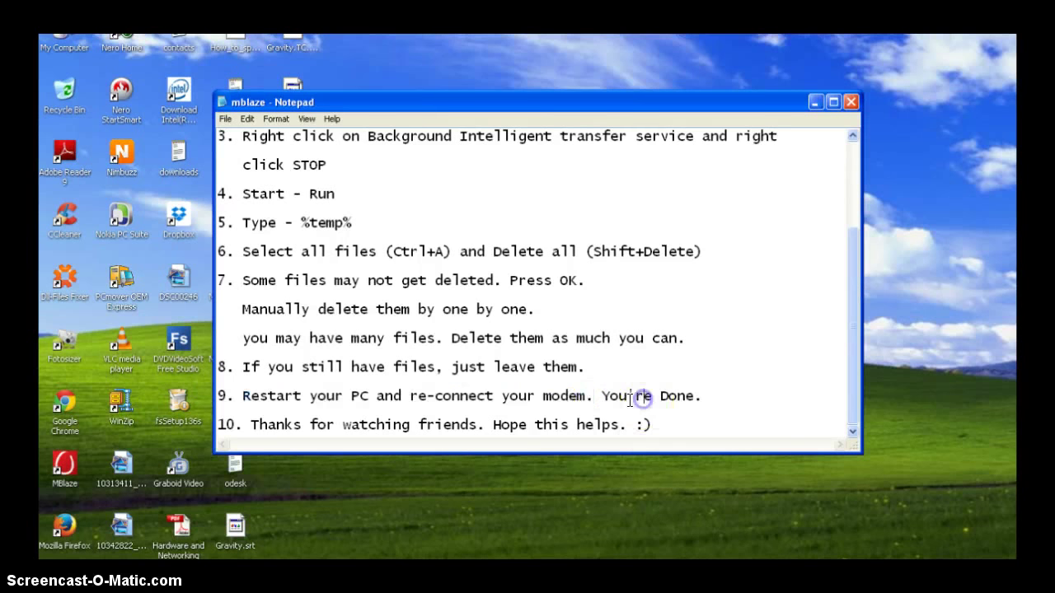
pyautogui.moveTo(601, 397); pyautogui.dragTo(702, 396)
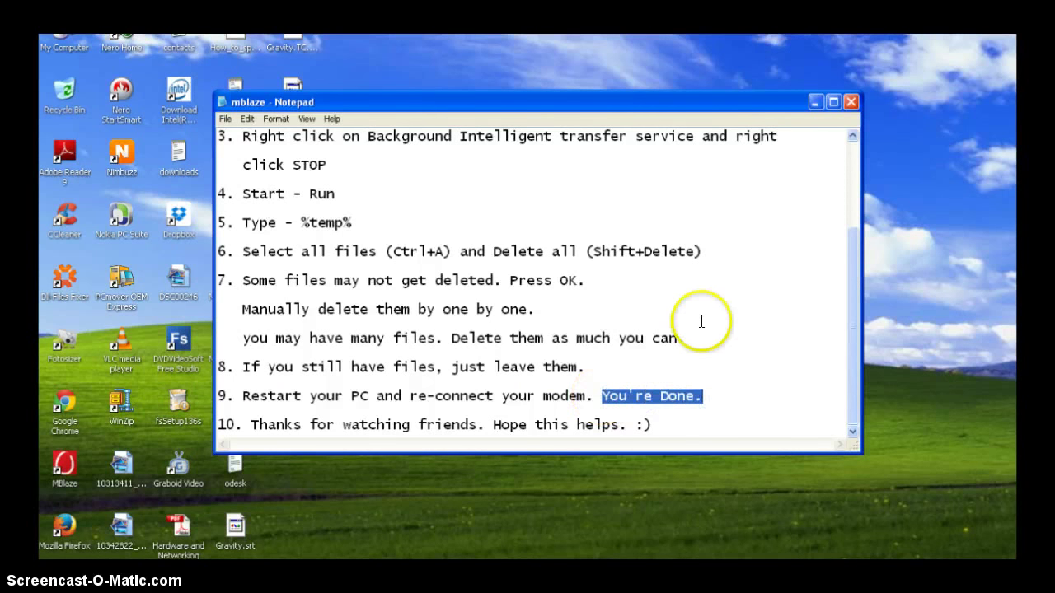
pyautogui.moveTo(252, 424); pyautogui.dragTo(659, 423)
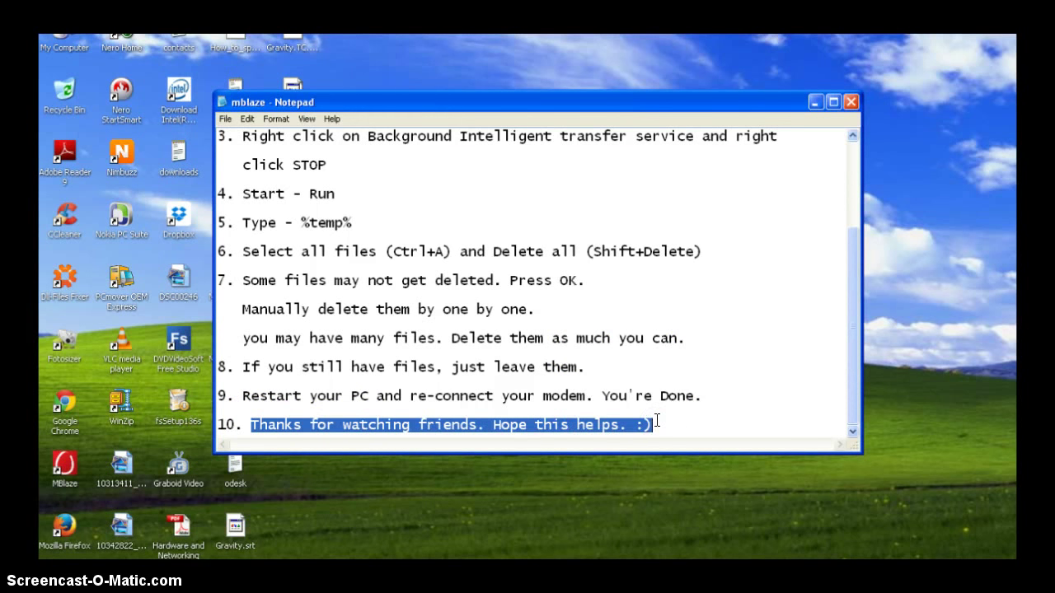